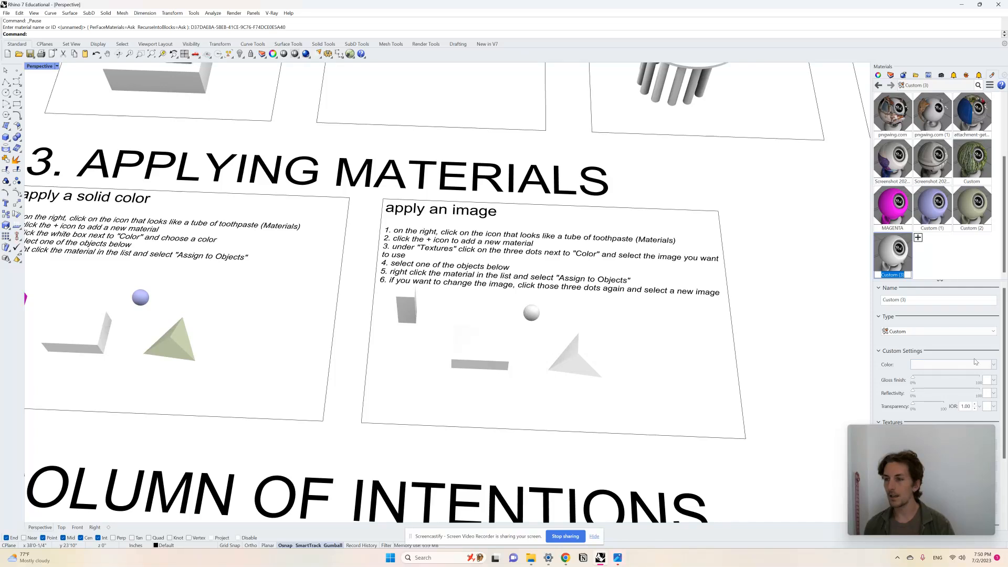
- Browse for a color texture image for the Custom (3) material in the STONE folder under MATERIALS
scroll(971, 362, down, 3)
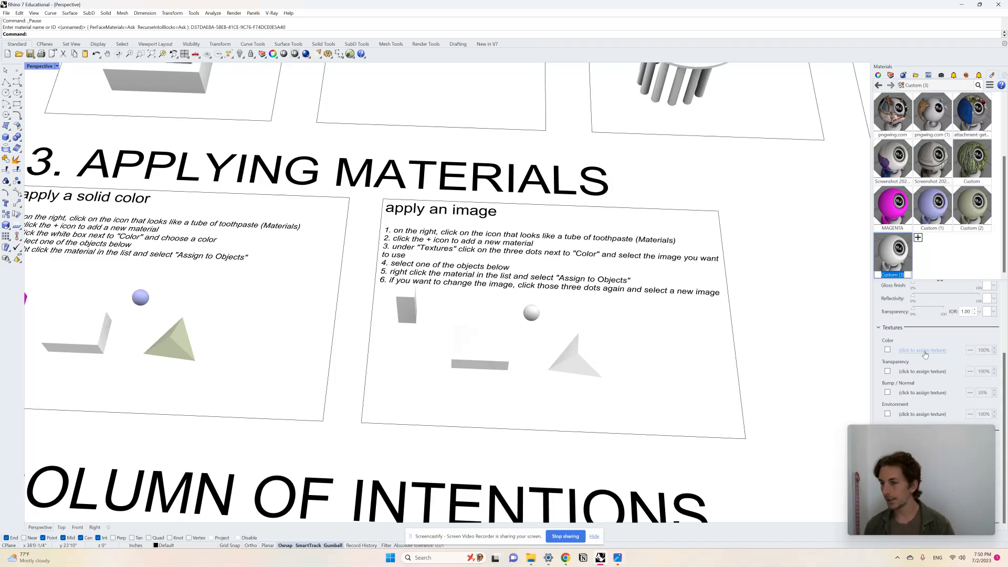
click(971, 351)
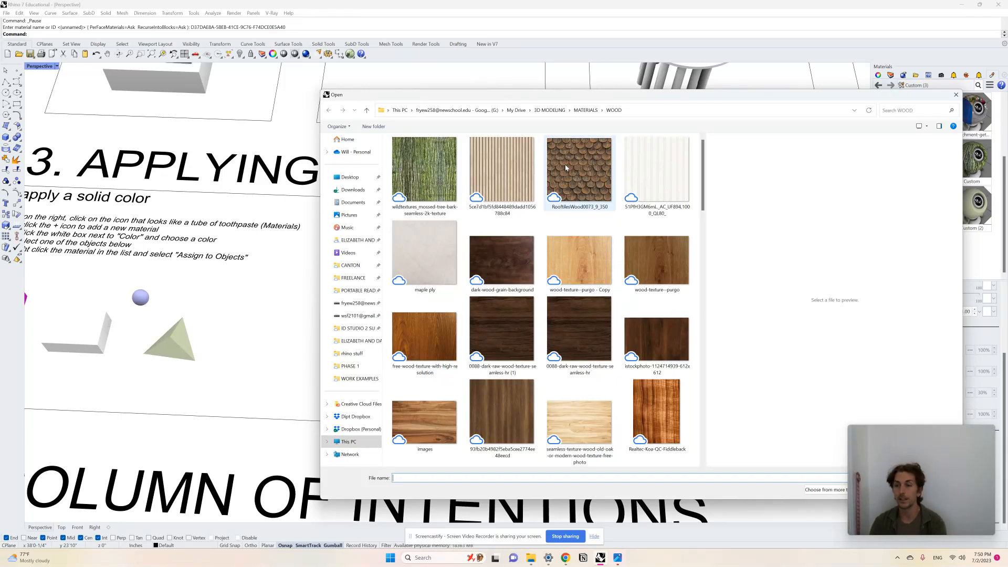
click(585, 111)
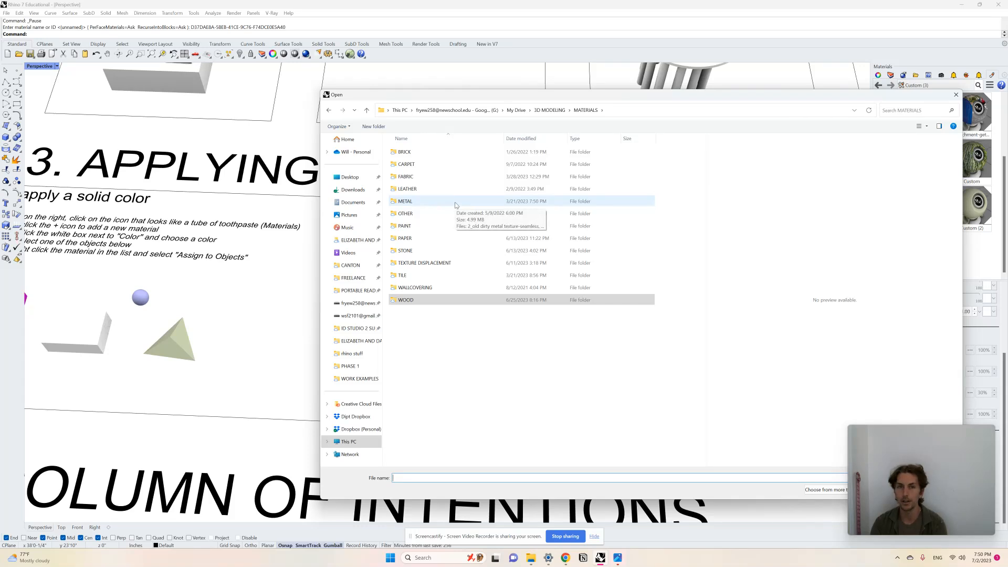
click(451, 252)
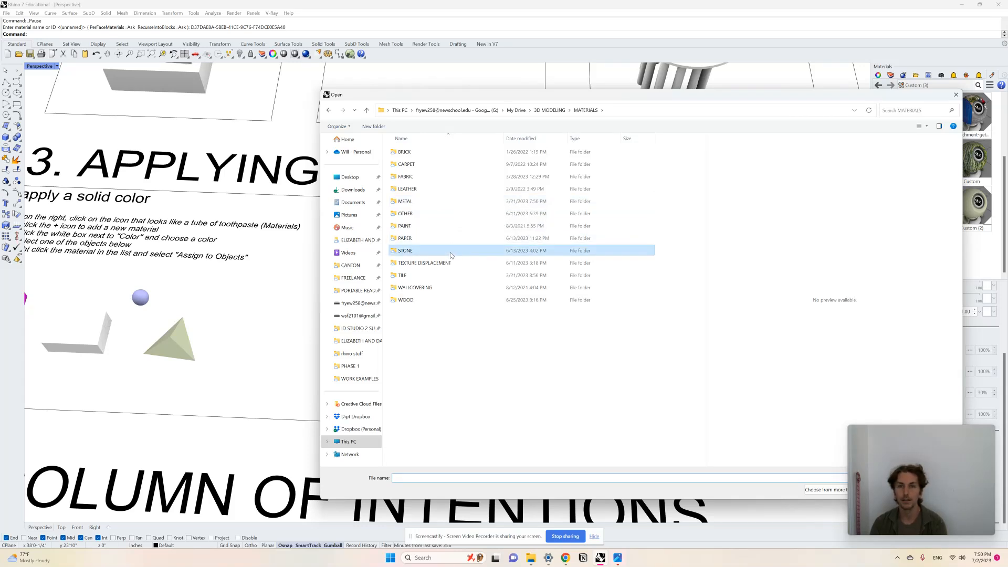
double_click(452, 254)
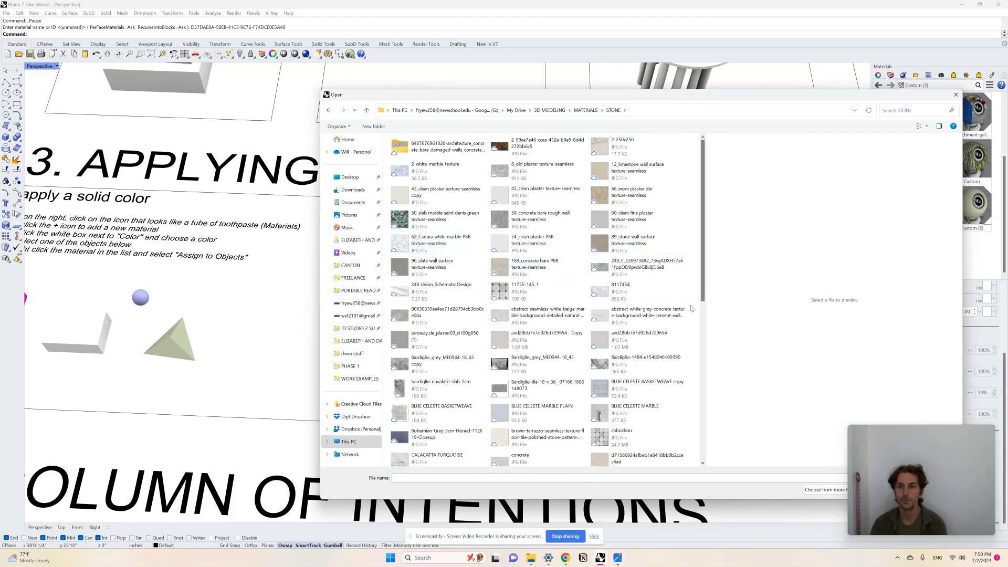
- Show the image files as large icons and load "50_slab marble saint denis green texture-seamless" as the material's color texture
click(926, 126)
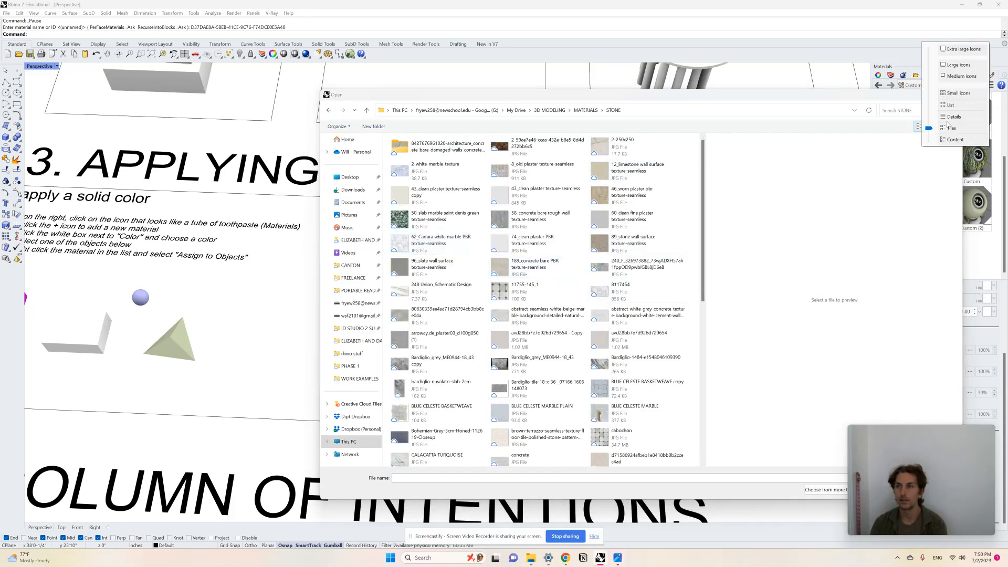
click(959, 65)
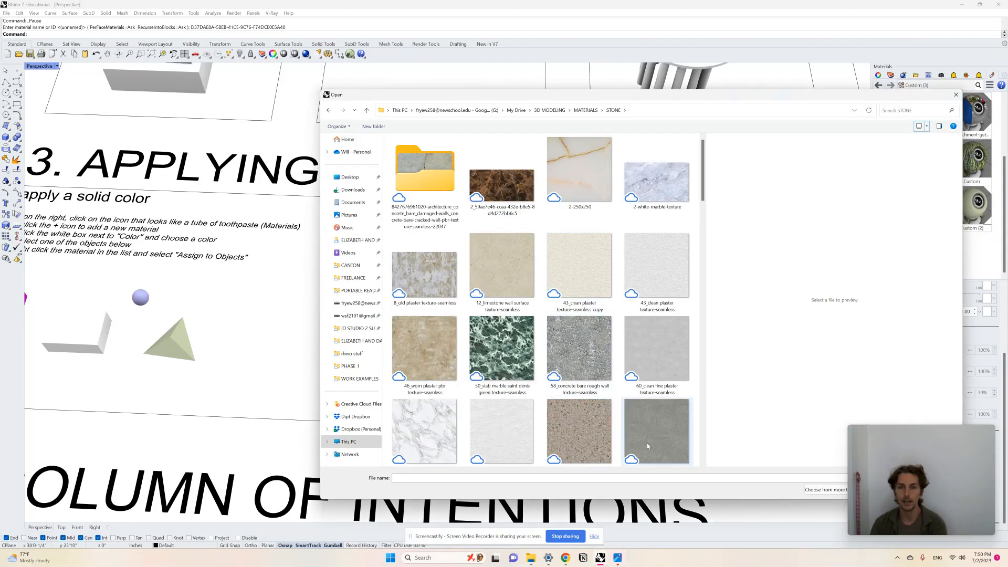
click(498, 357)
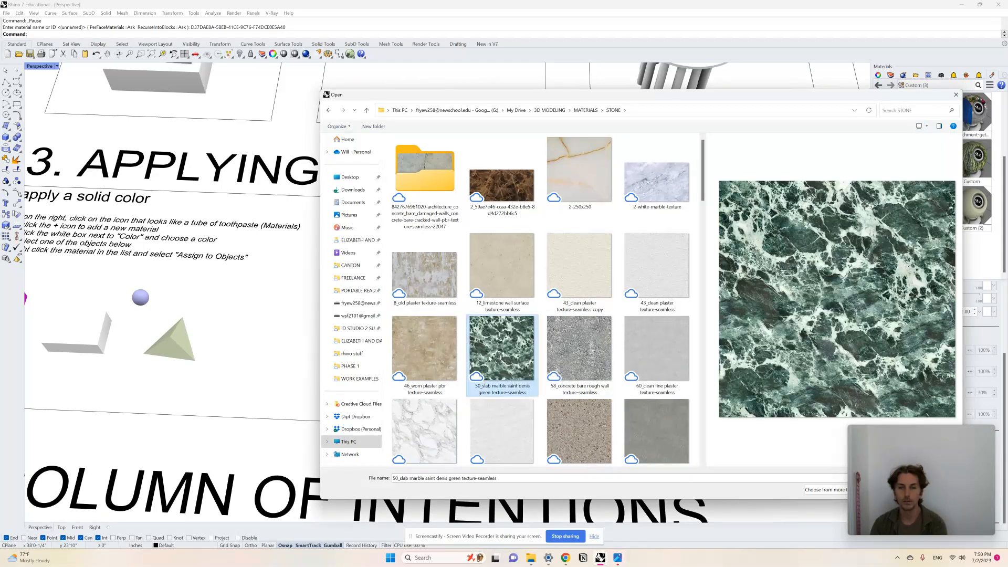
drag(698, 100, 461, 62)
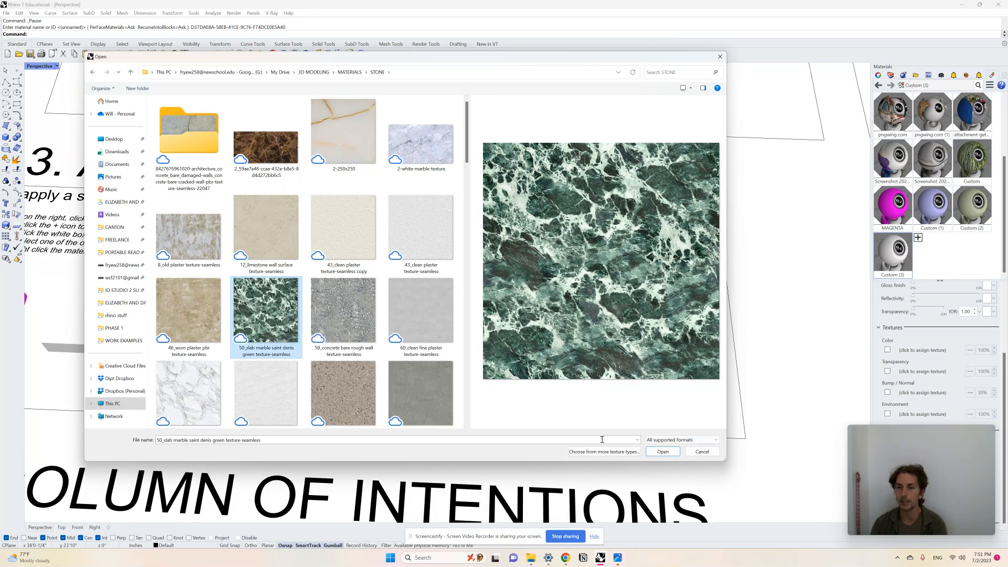
click(663, 451)
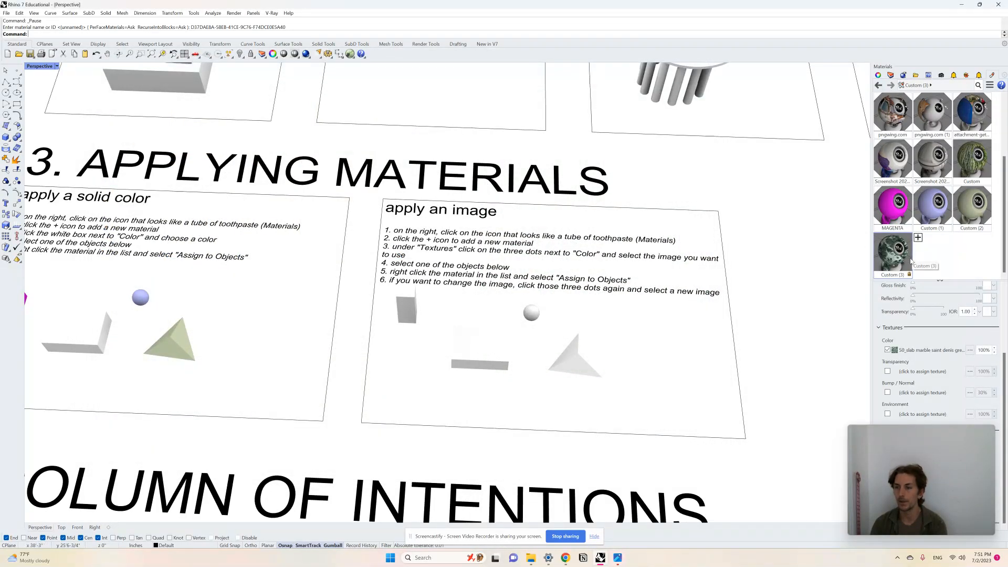
- Assign the green marble material Custom (3) to the pyramid in the "apply an image" frame and inspect it up close
click(571, 356)
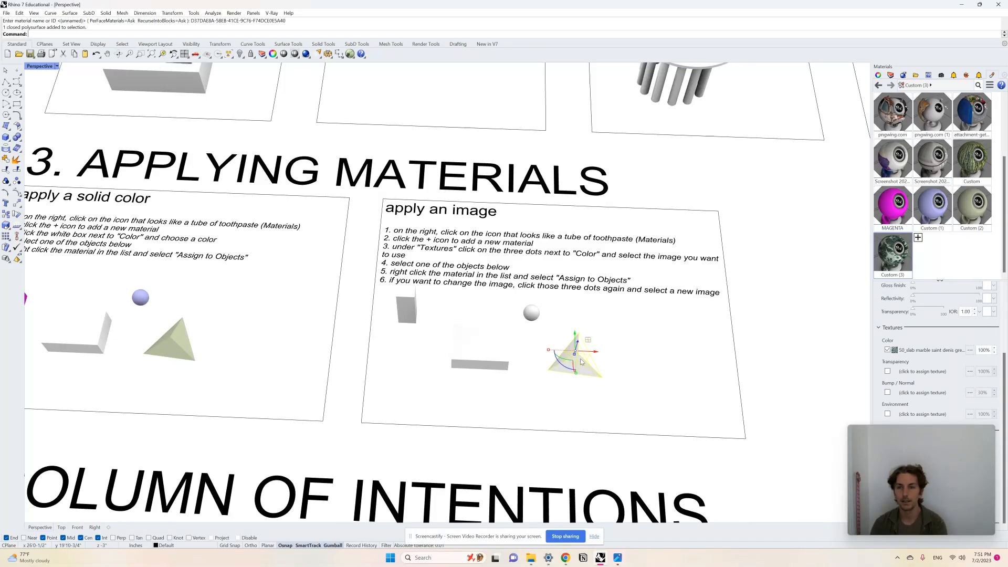
right_click(893, 257)
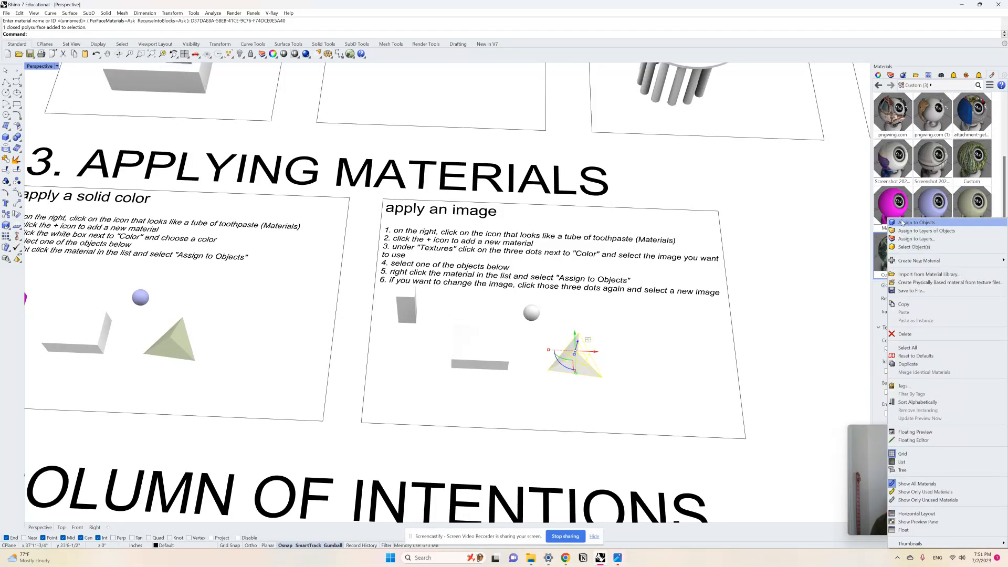
click(908, 223)
click(777, 317)
scroll(578, 375, up, 5)
scroll(631, 289, up, 5)
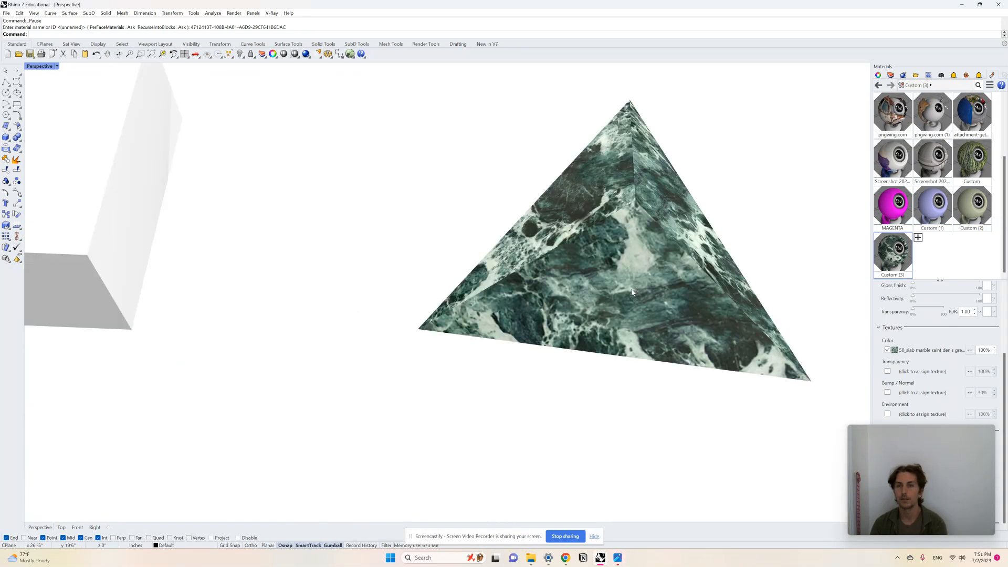
right_drag(632, 289, 578, 335)
scroll(578, 335, down, 8)
scroll(656, 215, up, 3)
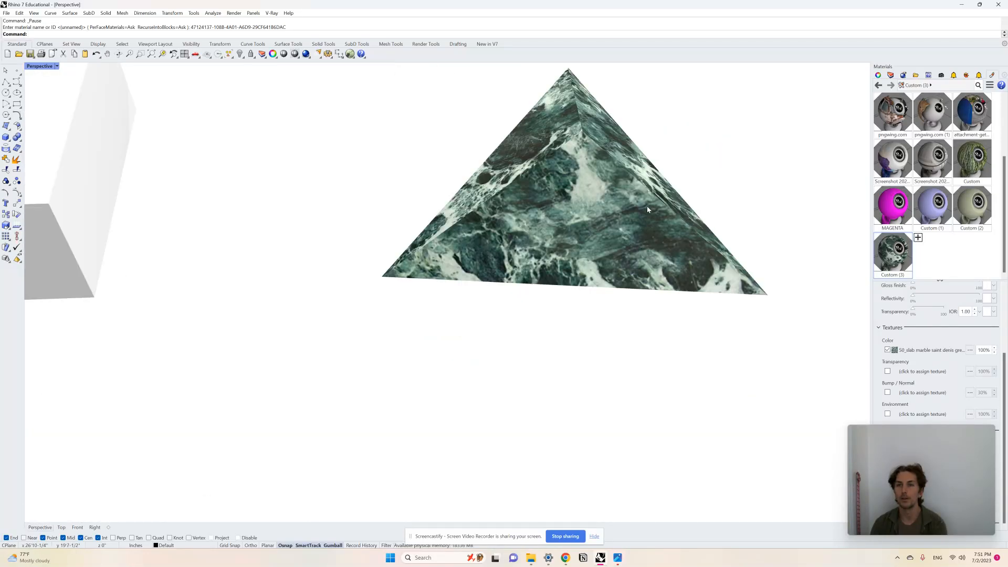
scroll(686, 351, down, 4)
scroll(735, 287, down, 6)
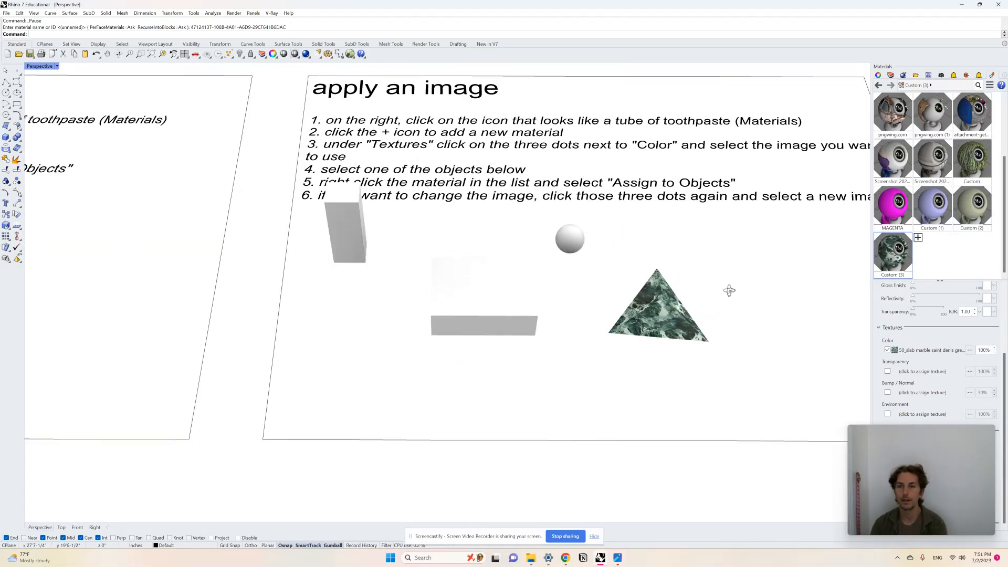
- Select the flat box beside the marble pyramid and add a new material of type Custom
click(523, 315)
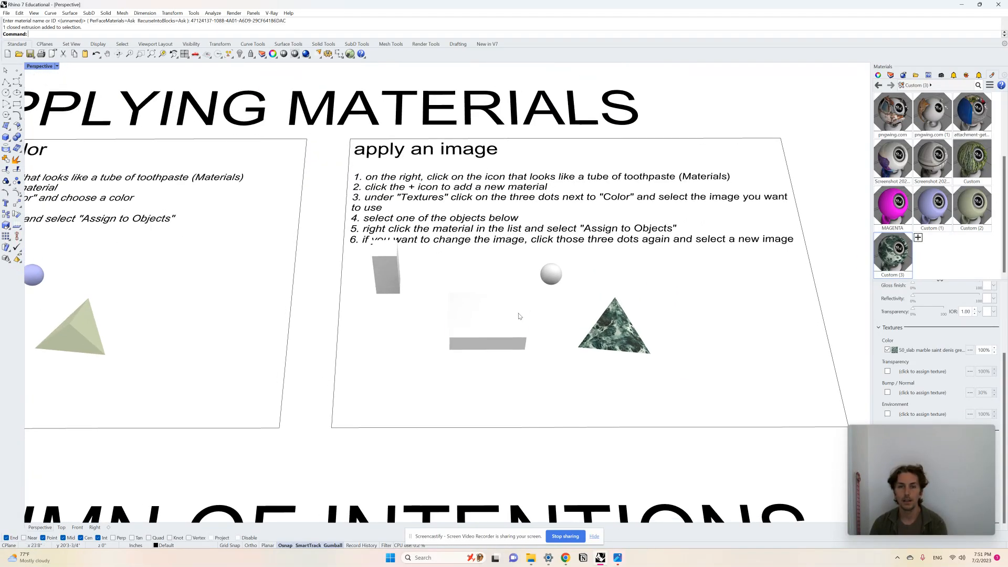
click(918, 237)
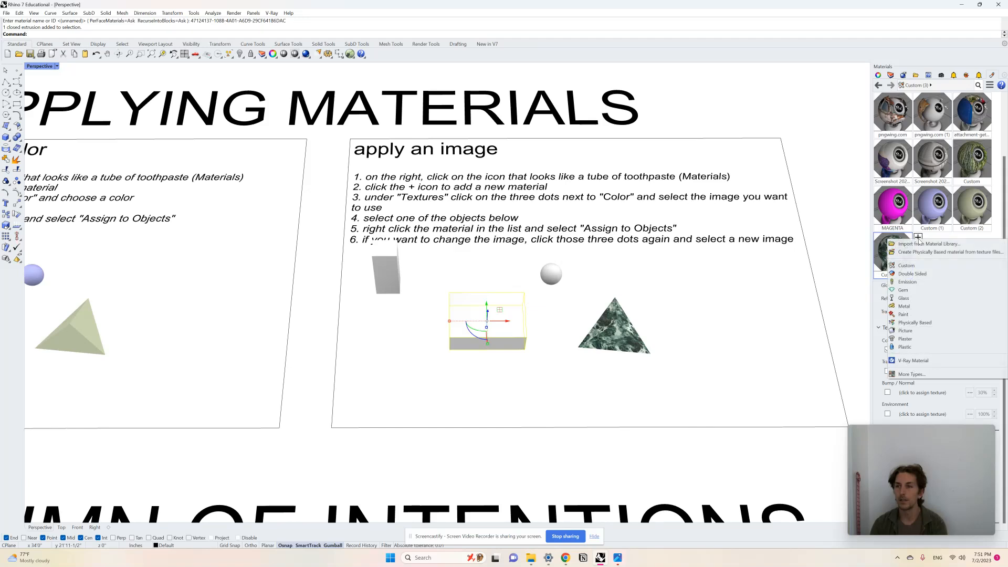
click(918, 266)
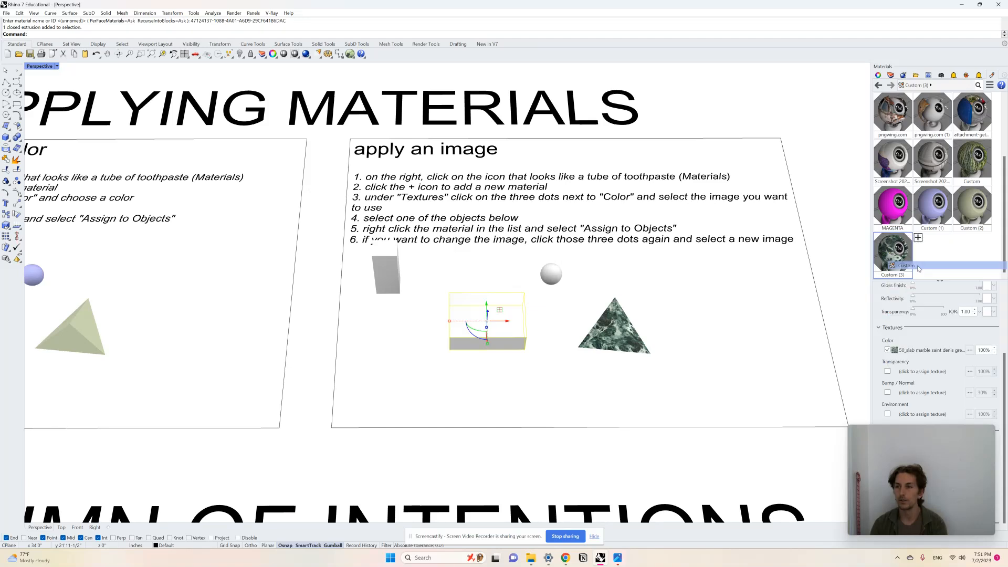
- Load "116_boucle fabric texture-seamless" from the FABRIC folder under MATERIALS as the color texture of Custom (4)
click(970, 350)
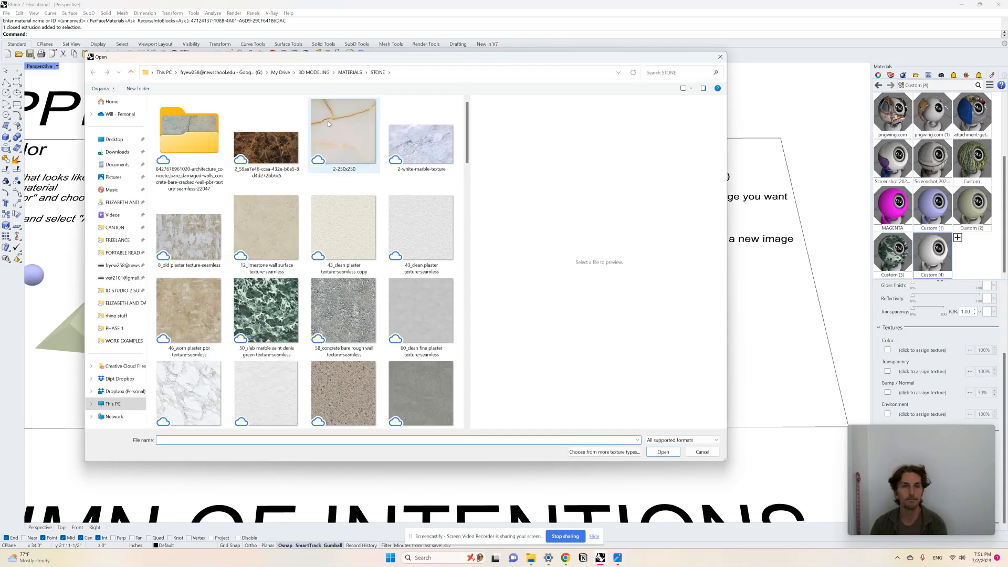
click(349, 72)
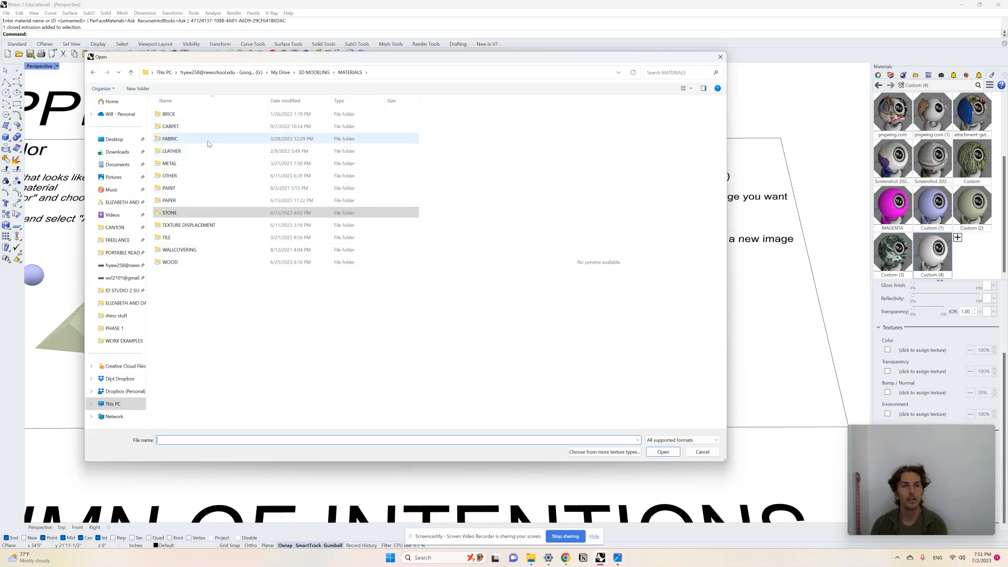
double_click(207, 138)
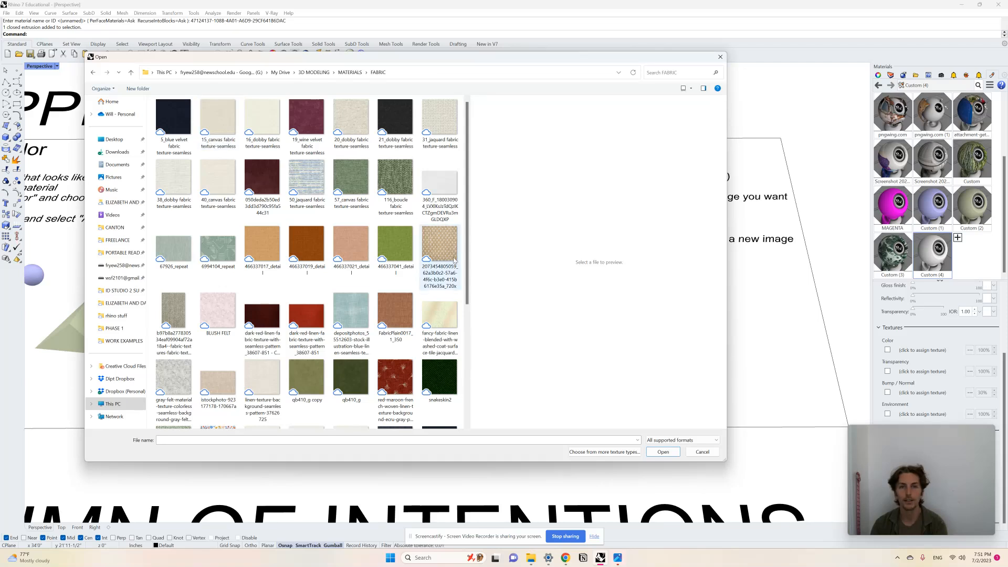
click(444, 243)
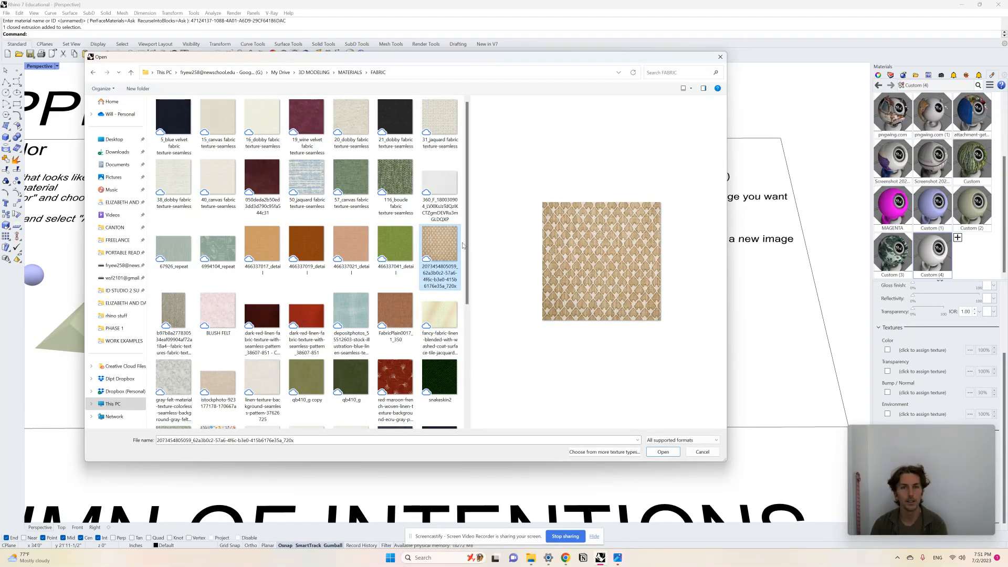
click(408, 188)
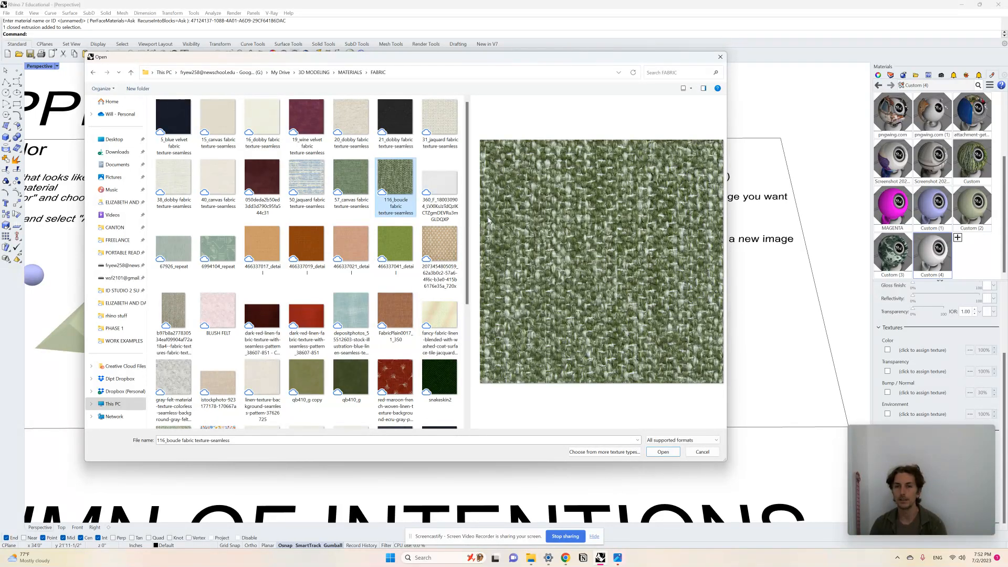
click(663, 452)
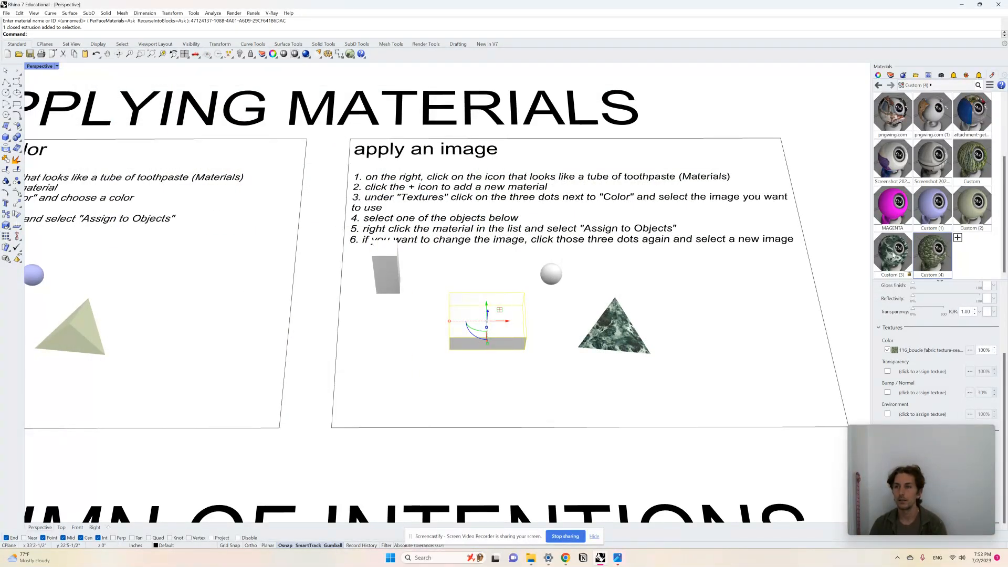
- Assign the boucle fabric material Custom (4) to the selected box and check the texture's scale on it
right_click(932, 252)
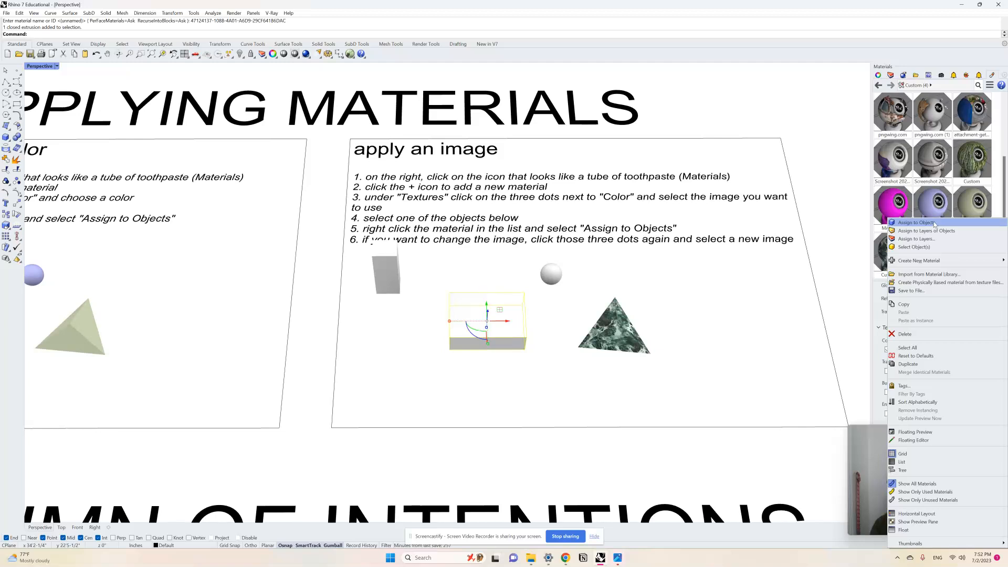
click(934, 225)
scroll(558, 303, up, 5)
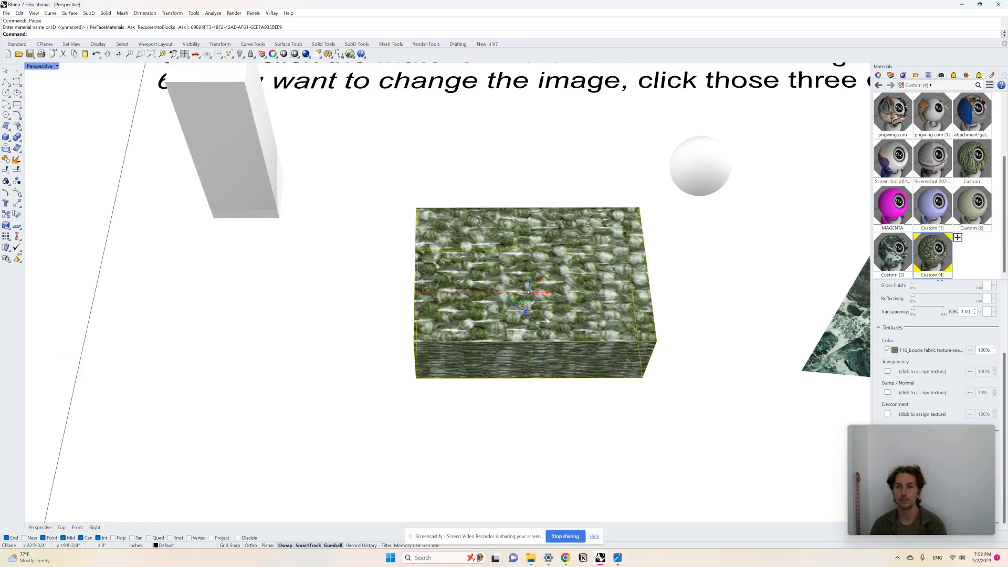
scroll(558, 303, down, 5)
scroll(577, 446, up, 2)
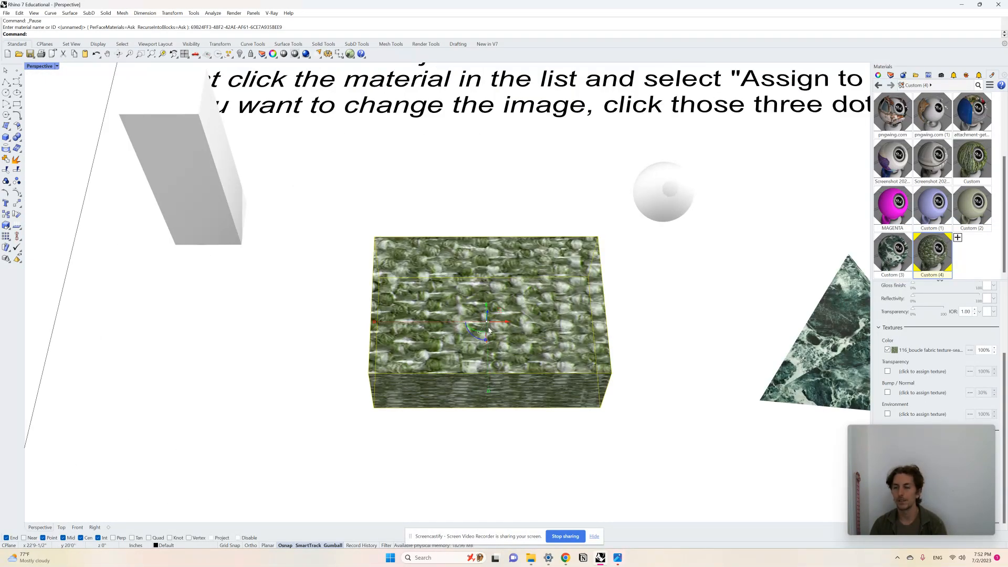
- Set the boucle fabric texture's mapping repeat to 6 in U and V, and inspect the finer weave on the box
click(921, 351)
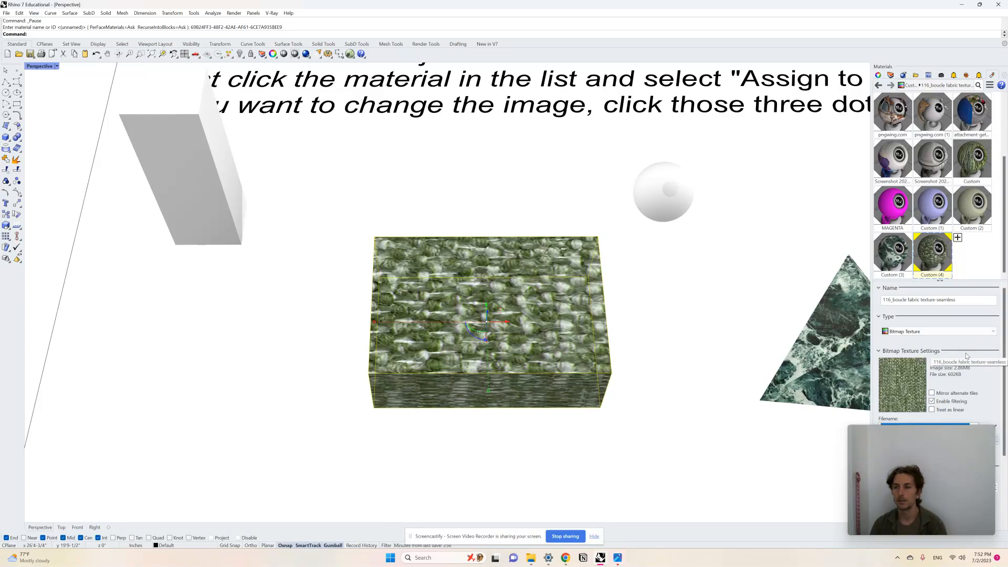
scroll(967, 356, down, 3)
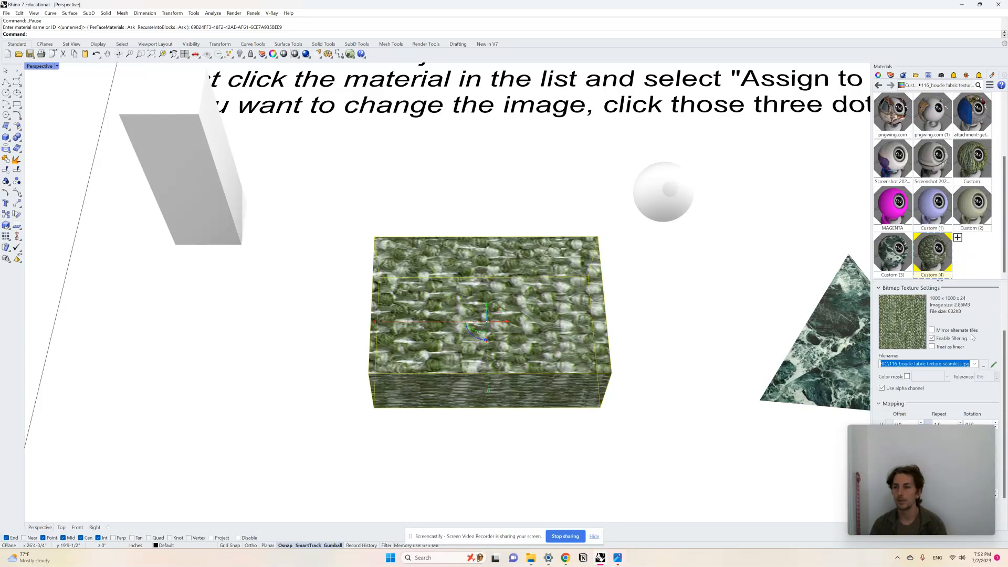
scroll(971, 336, down, 2)
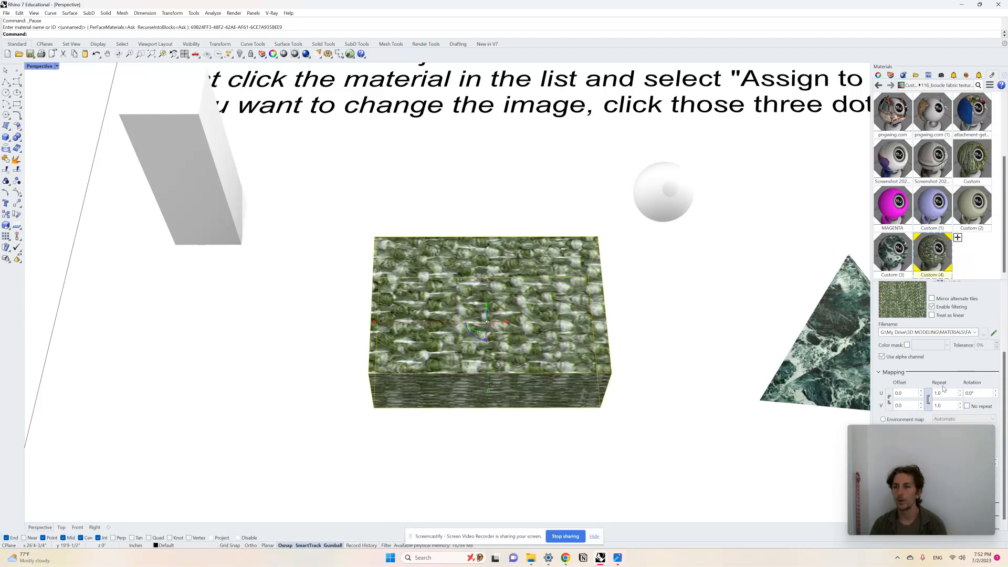
click(946, 393)
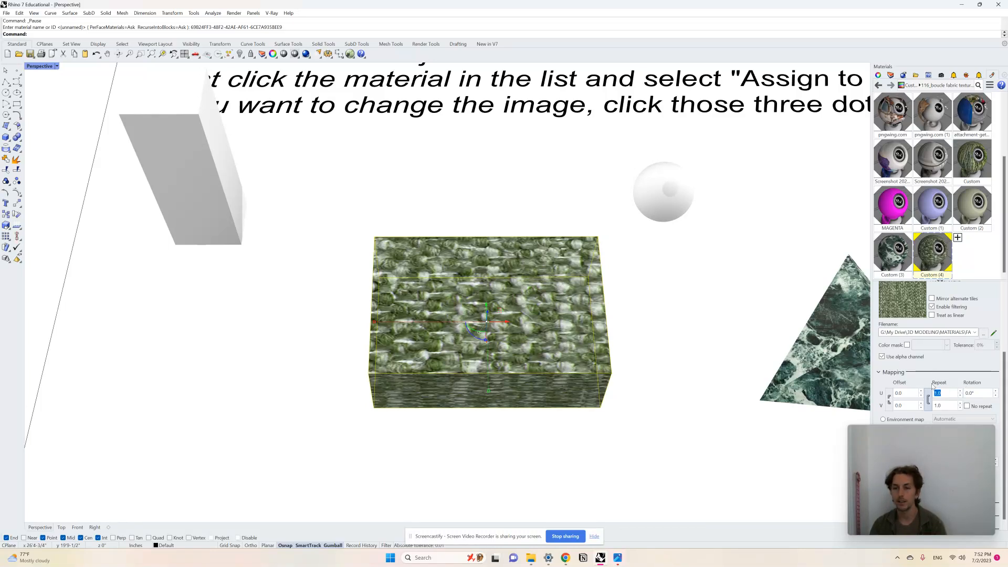
text(6)
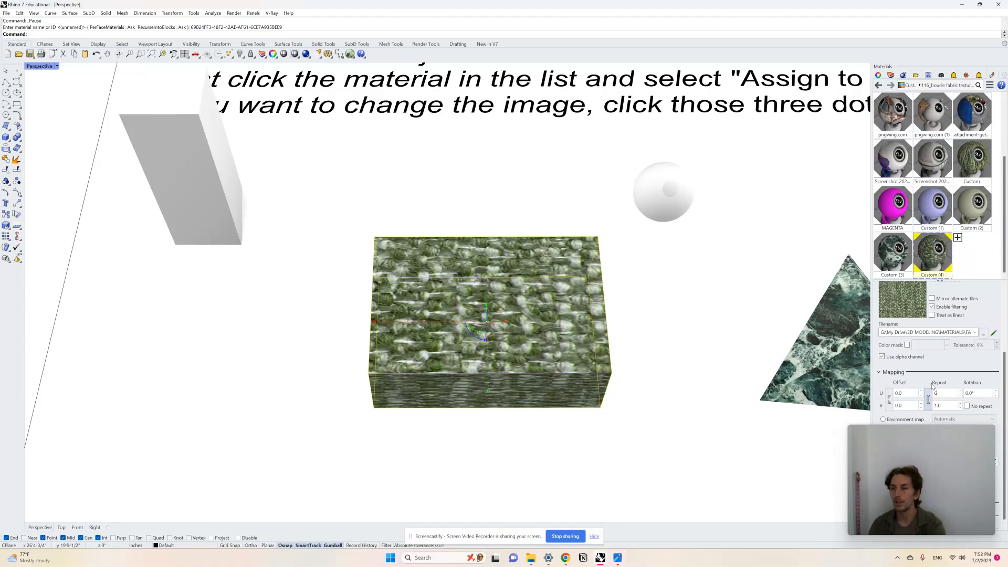
key(Return)
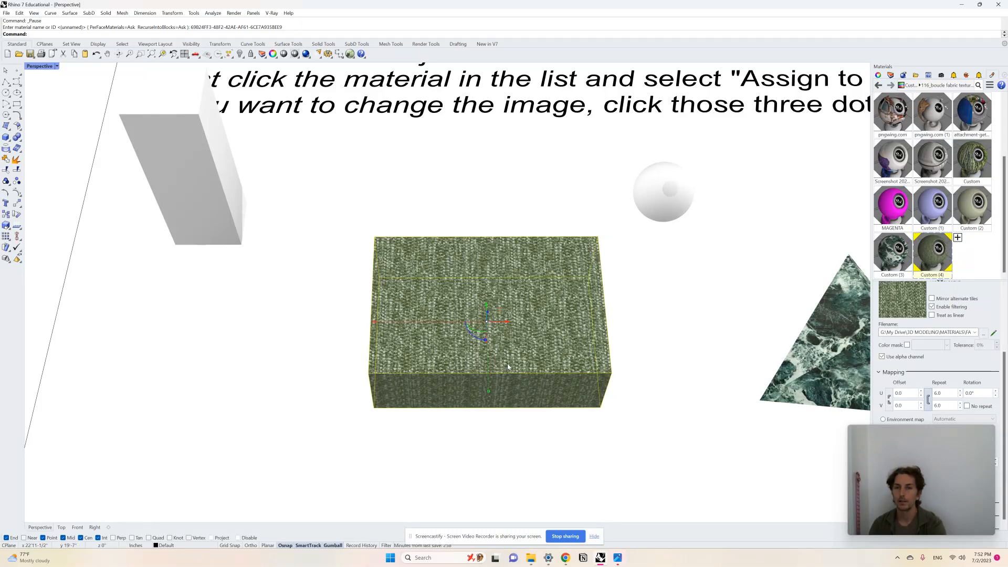
scroll(514, 360, up, 6)
right_drag(514, 360, 515, 360)
scroll(515, 360, down, 6)
scroll(554, 286, up, 3)
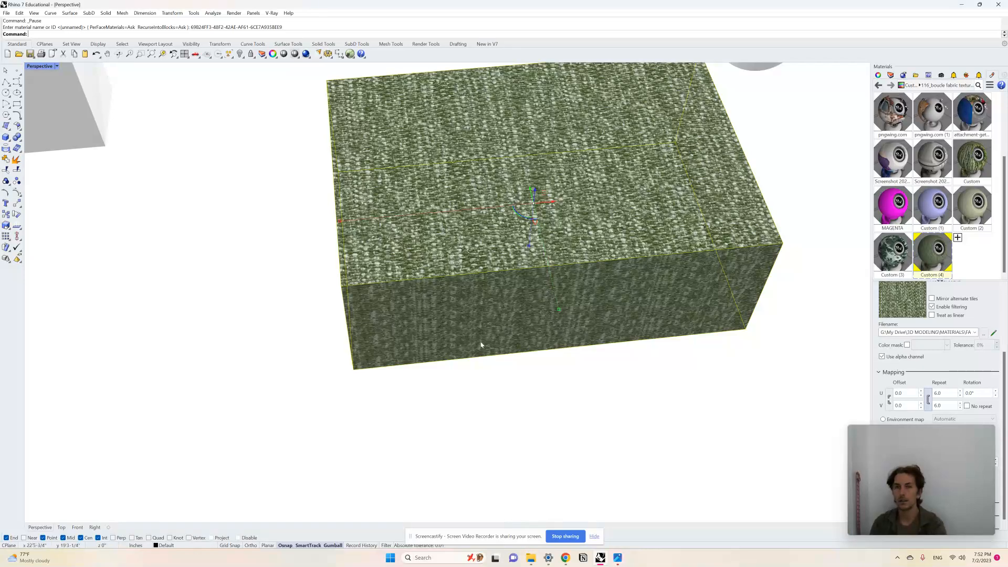
scroll(480, 345, down, 5)
scroll(475, 336, up, 4)
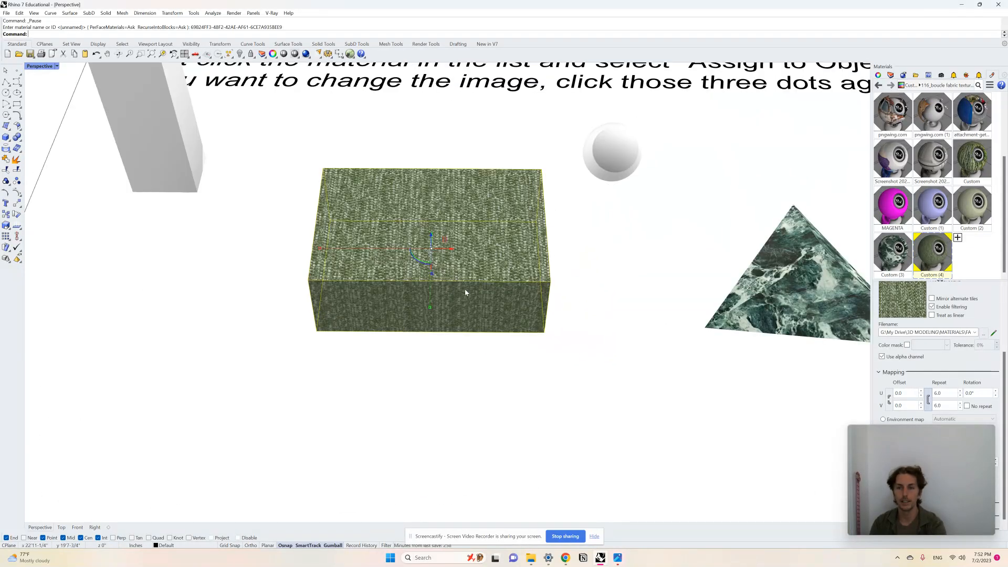
- Switch to Chrome, search the web for SKETCHUPTEXTURECLUB and open the SketchUp Texture Club website
mouse_move(567, 558)
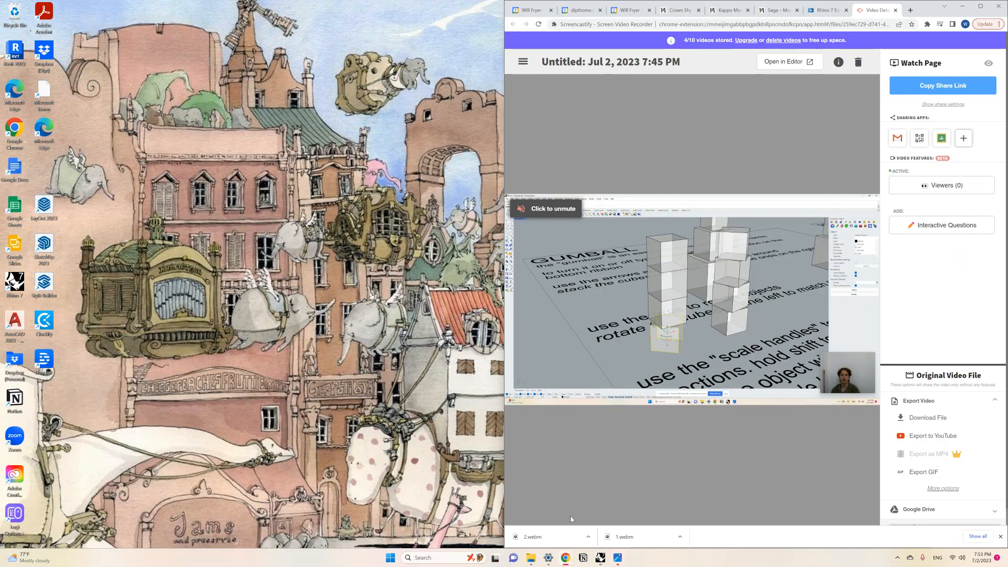
click(578, 518)
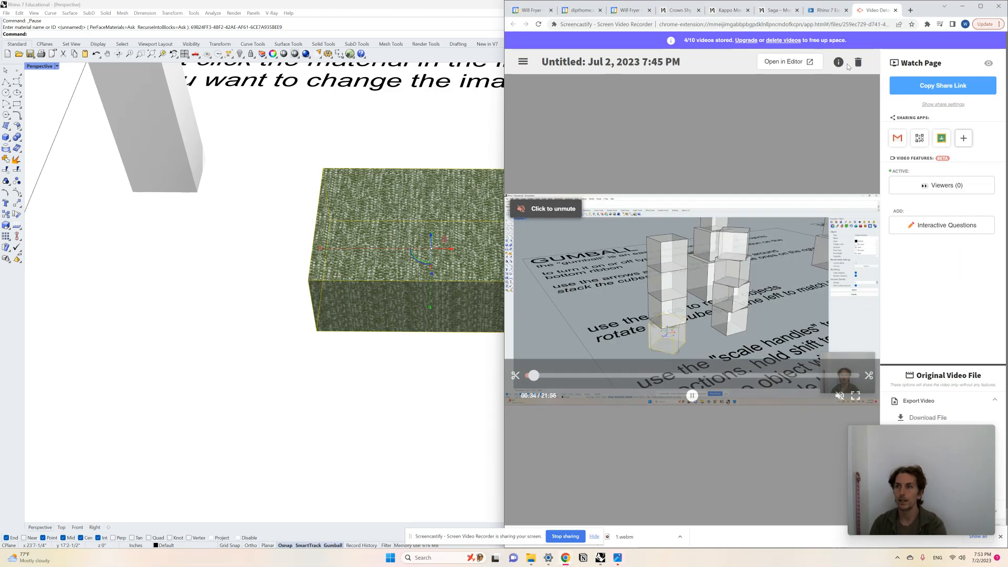
click(843, 23)
text(S)
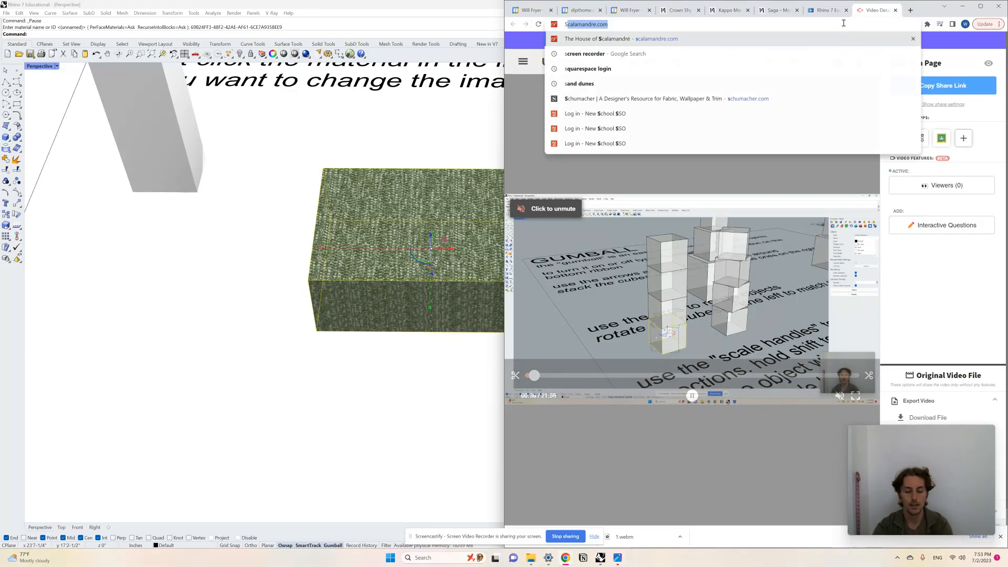
text(KETCHUPTEX)
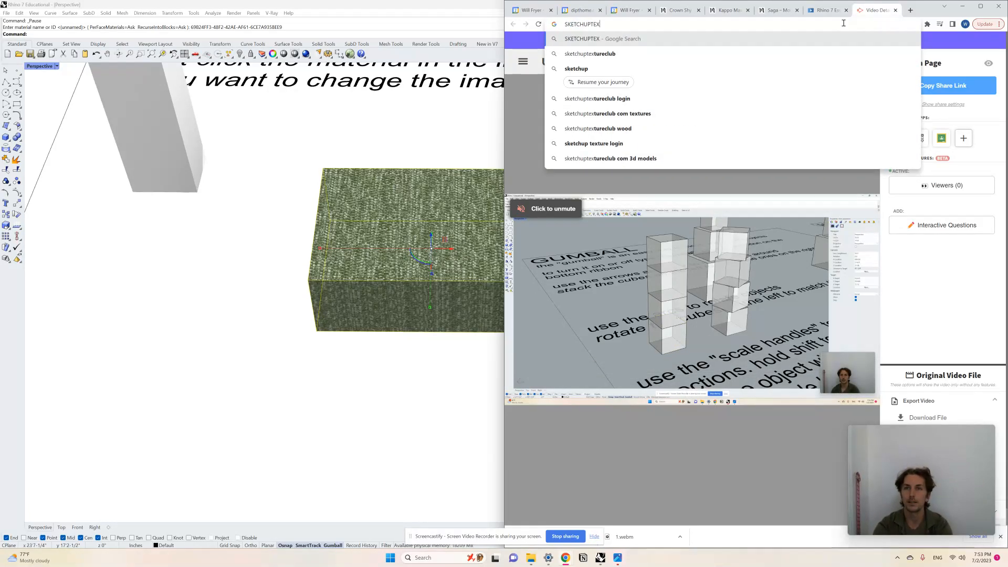
text(TURECLU)
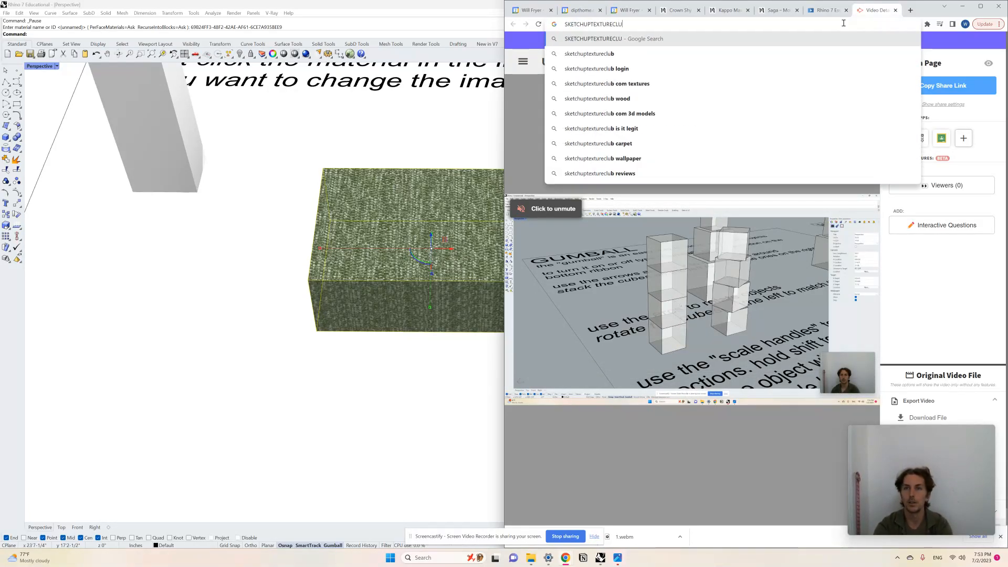
text(B)
key(Return)
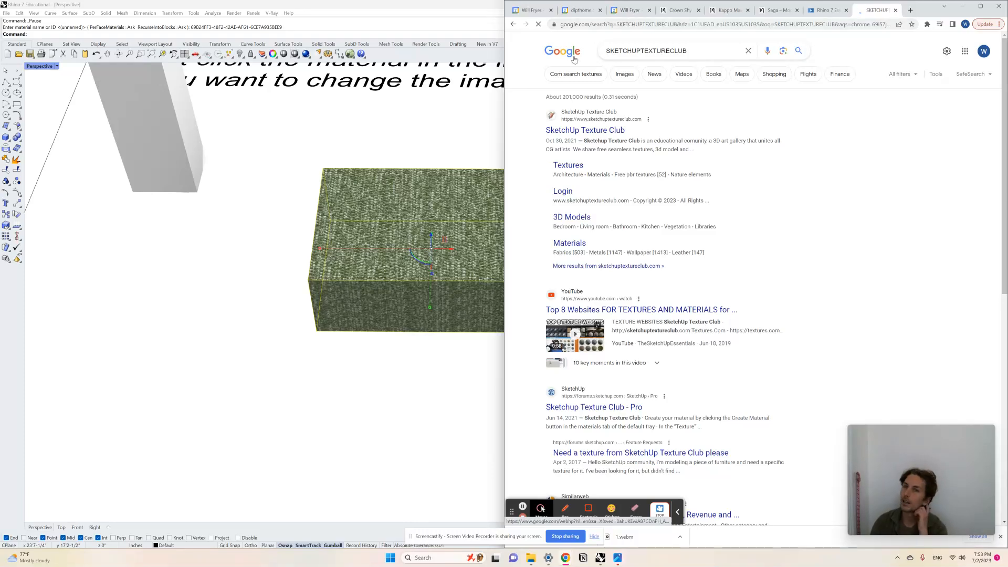
click(593, 137)
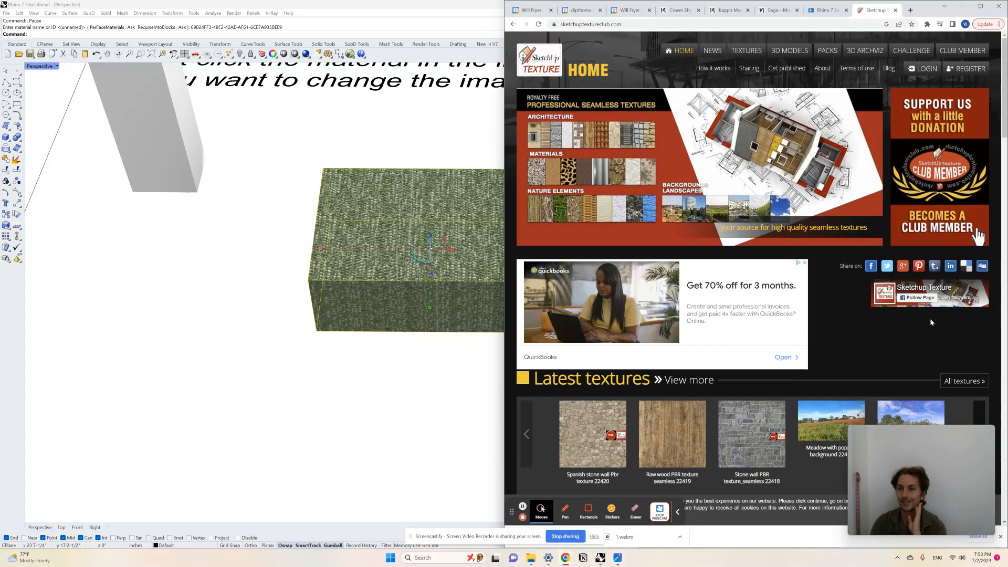
- Log in to the SketchUp Texture Club account and look over the home page with its latest textures
click(922, 69)
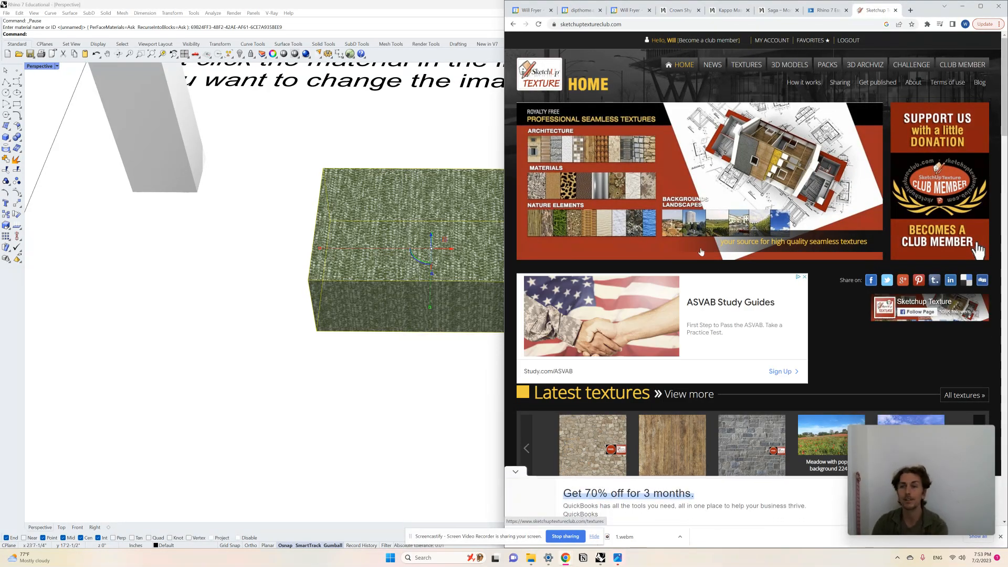
scroll(692, 275, down, 1)
scroll(693, 275, down, 2)
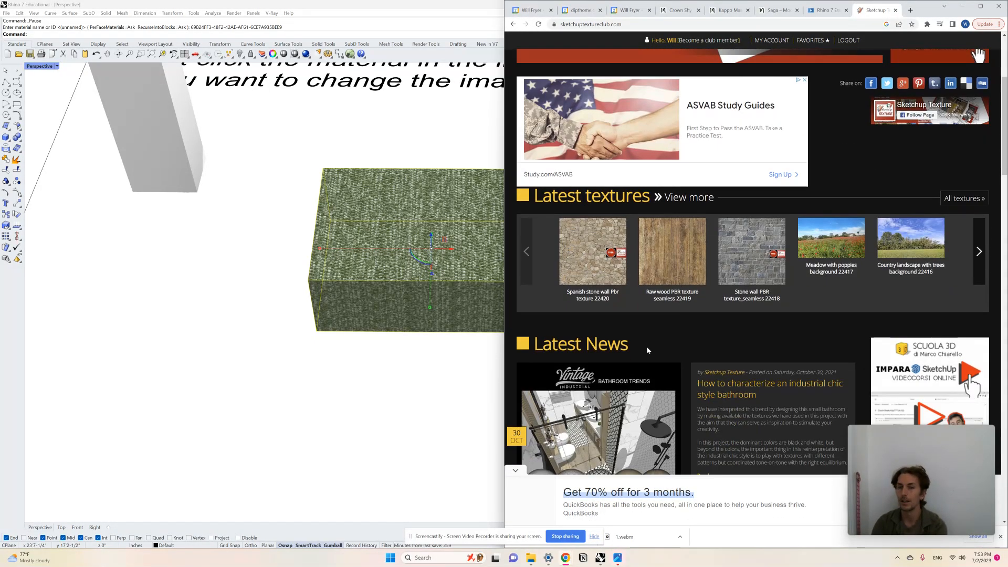
scroll(649, 348, up, 4)
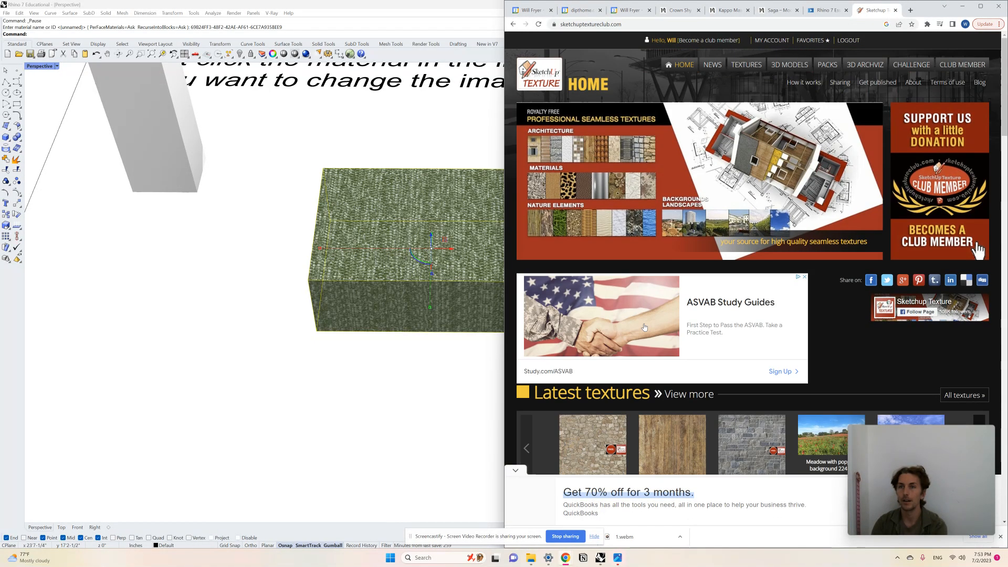
- Open the site's texture library and go to the Wood category under Architecture
click(746, 64)
click(917, 183)
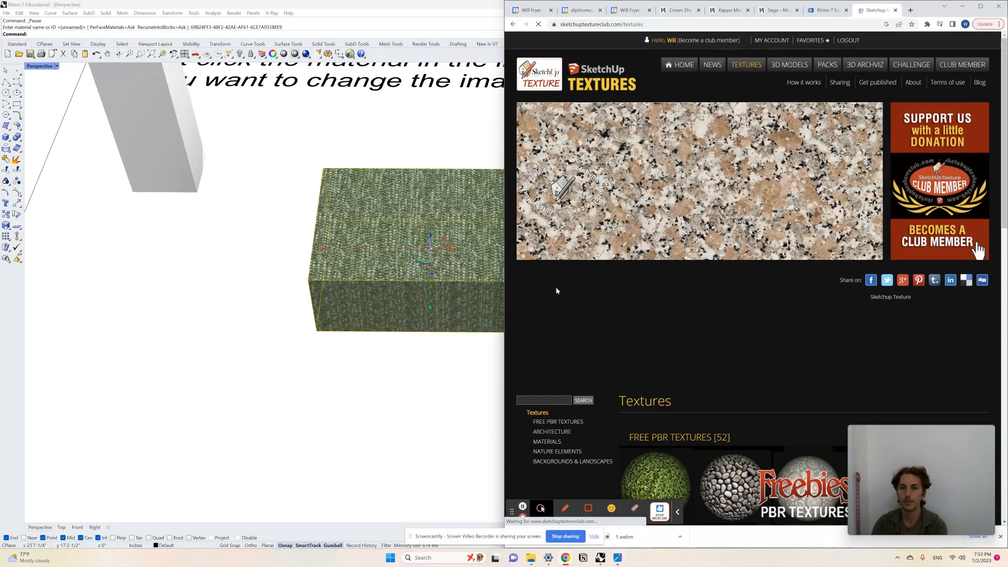
scroll(587, 326, down, 2)
click(543, 314)
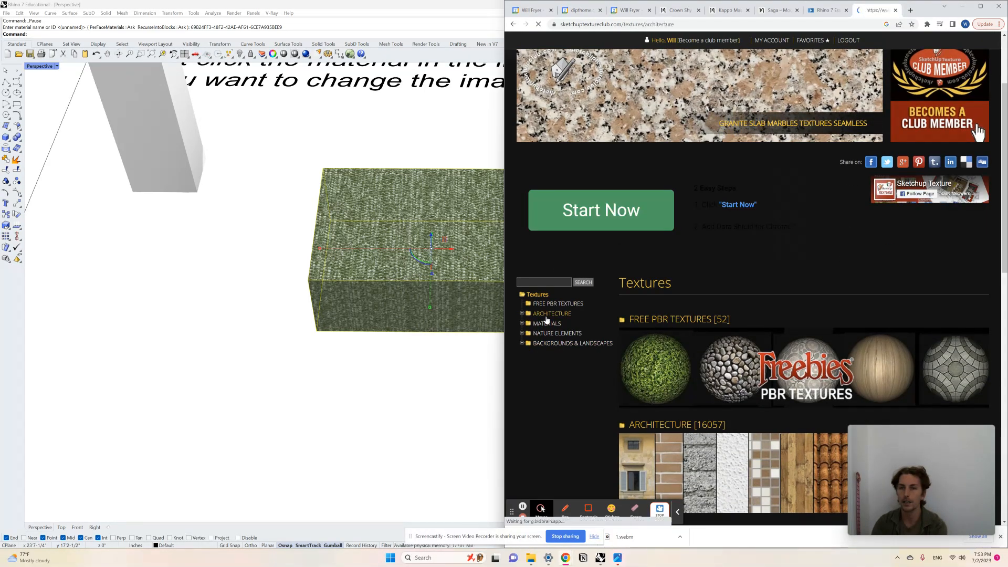
scroll(544, 367, down, 3)
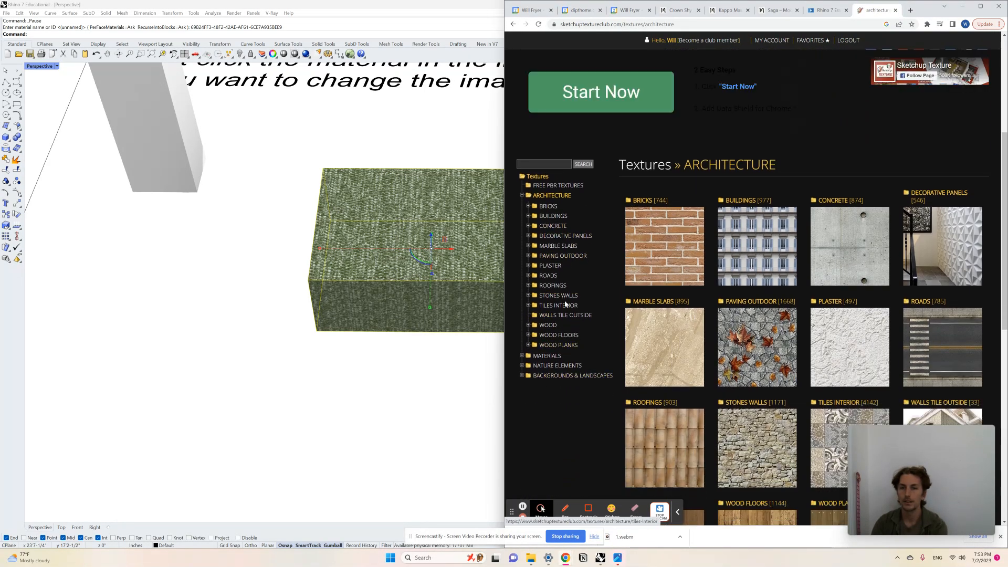
click(549, 326)
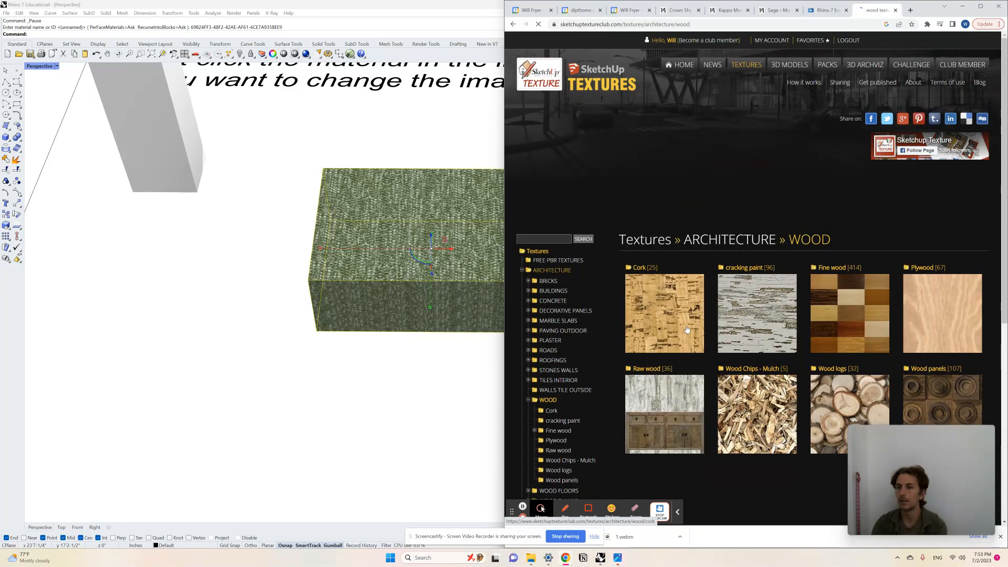
- Open the Dark wood group within Fine wood and browse its seamless textures
scroll(708, 291, down, 2)
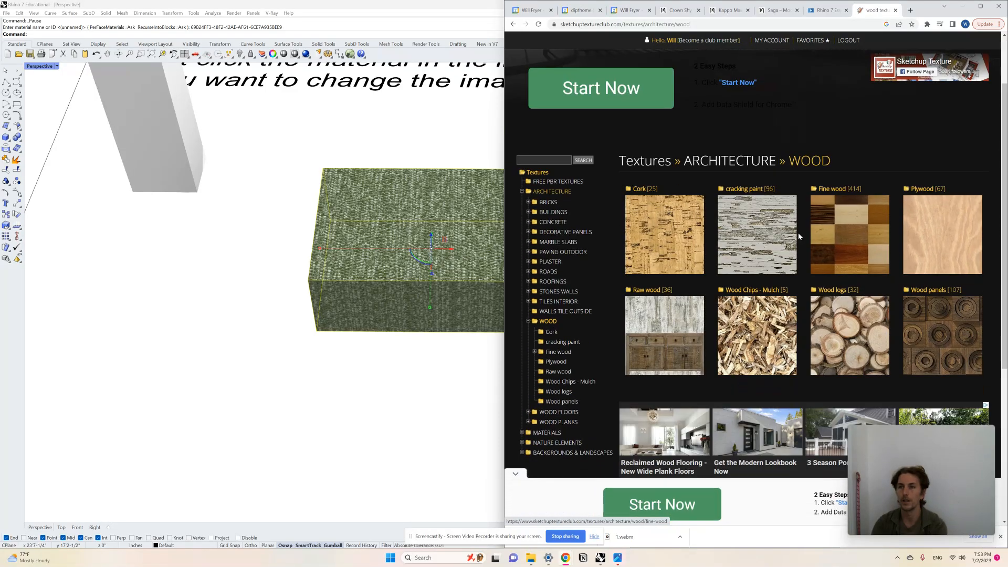
click(836, 246)
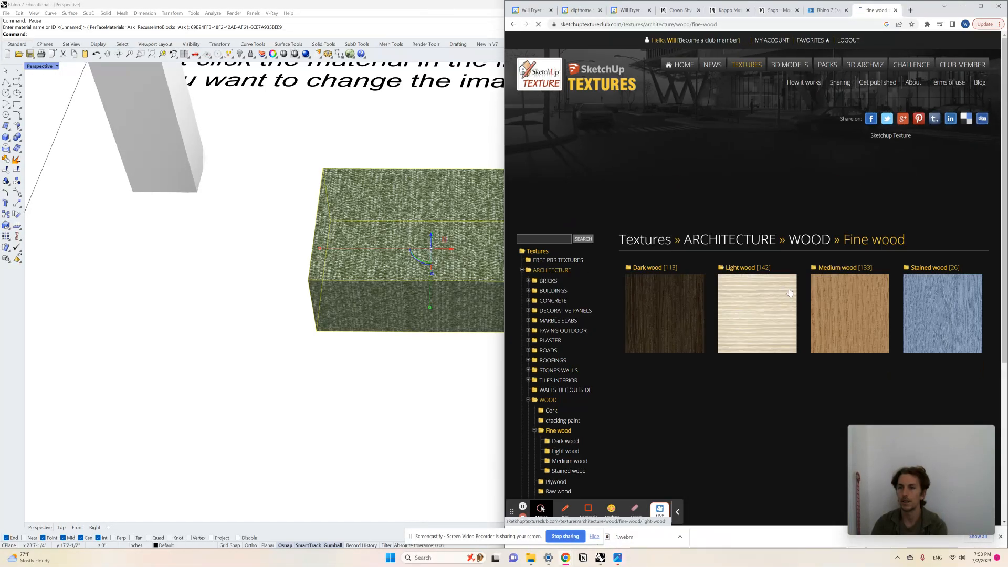
click(635, 226)
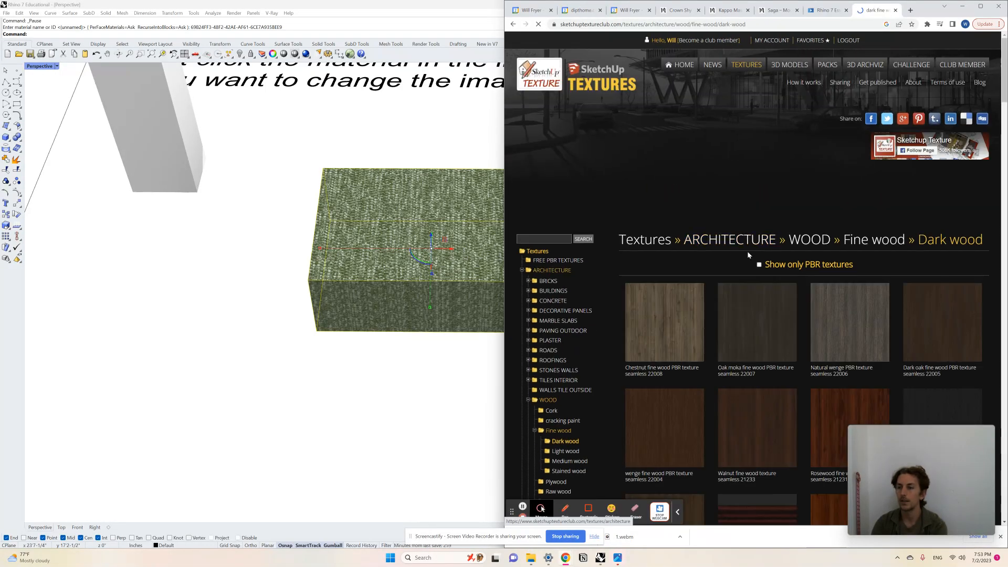
scroll(752, 262, down, 1)
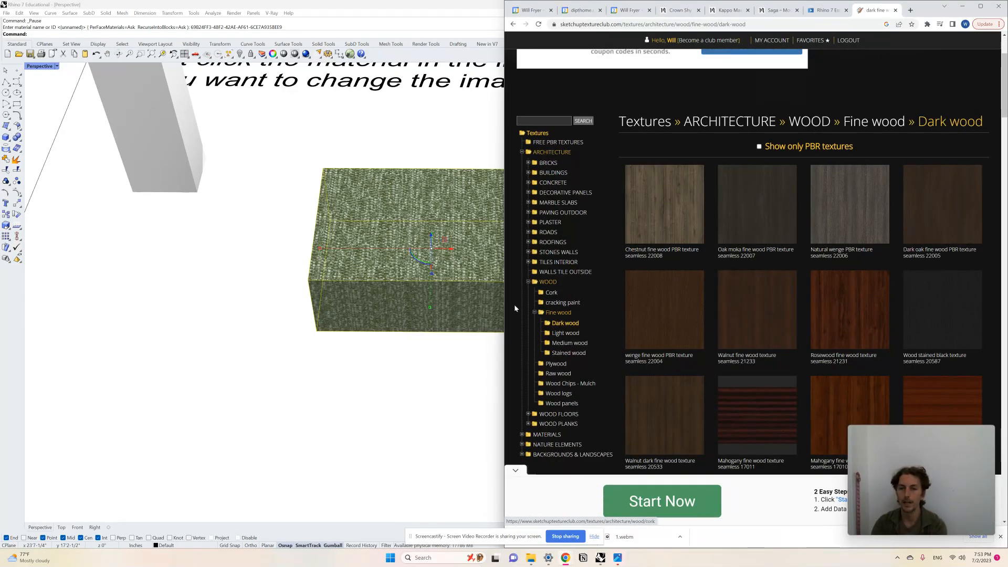
scroll(561, 388, down, 2)
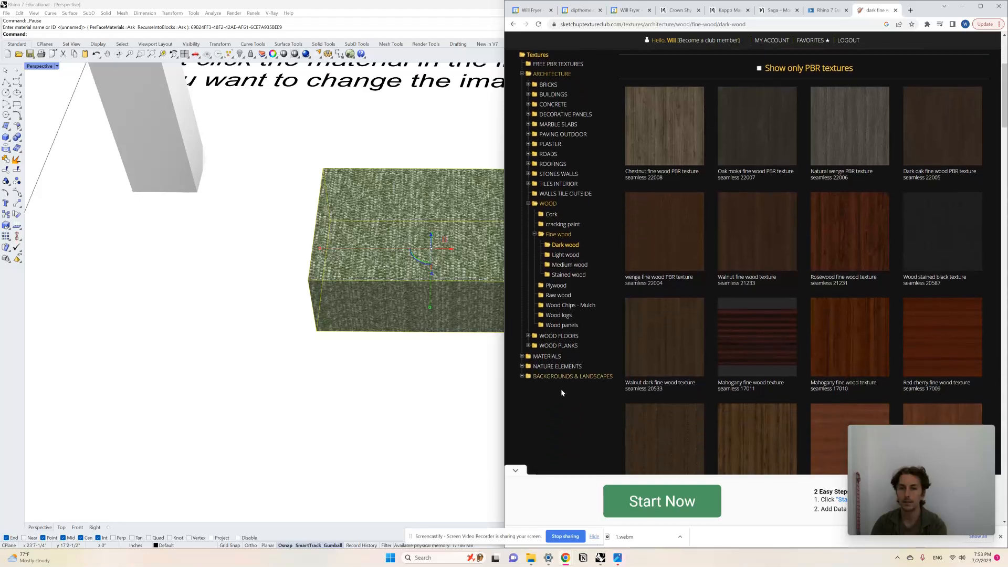
- Browse the subcategories of the Materials and Nature Elements texture categories
click(544, 357)
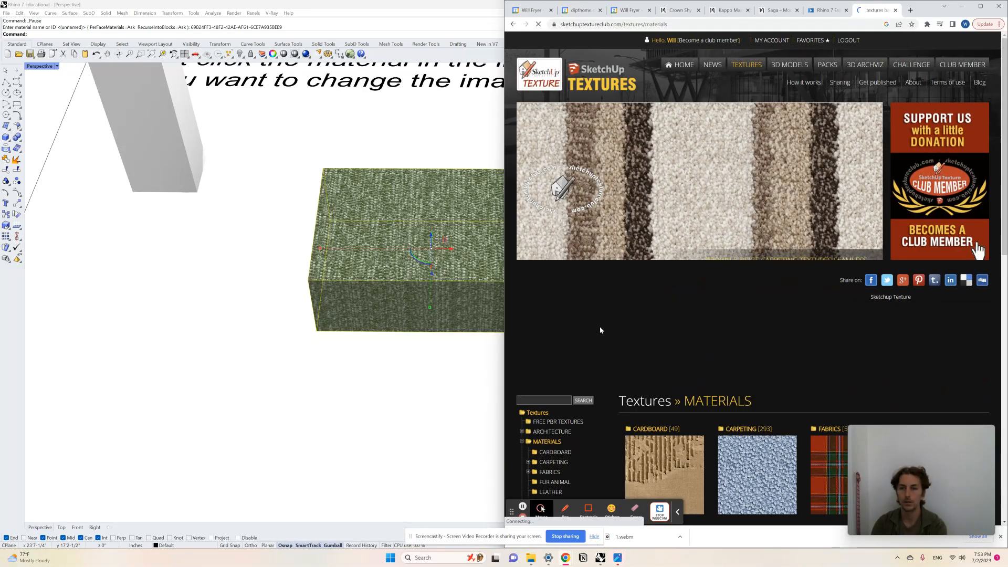
scroll(630, 320, down, 2)
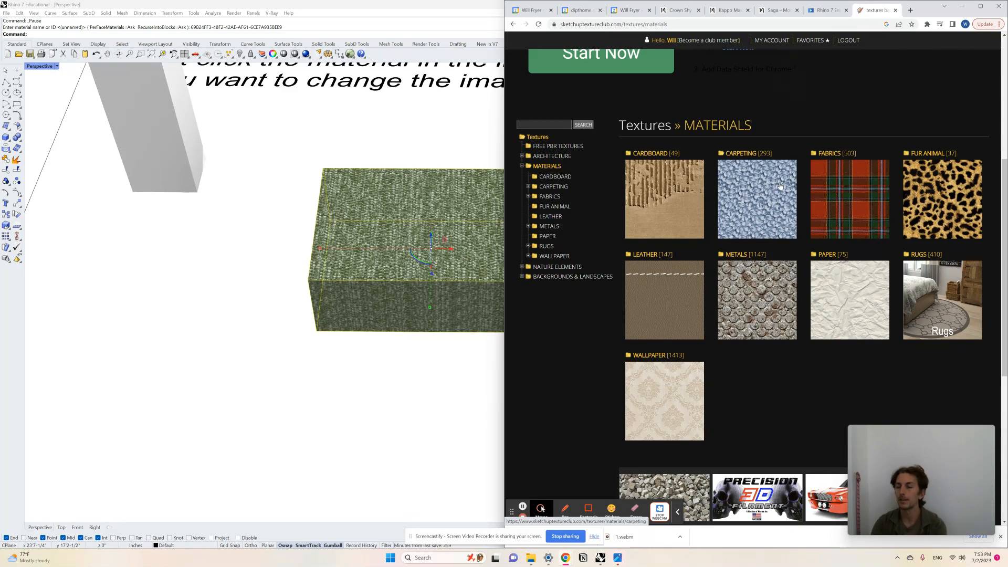
click(543, 269)
scroll(717, 363, down, 7)
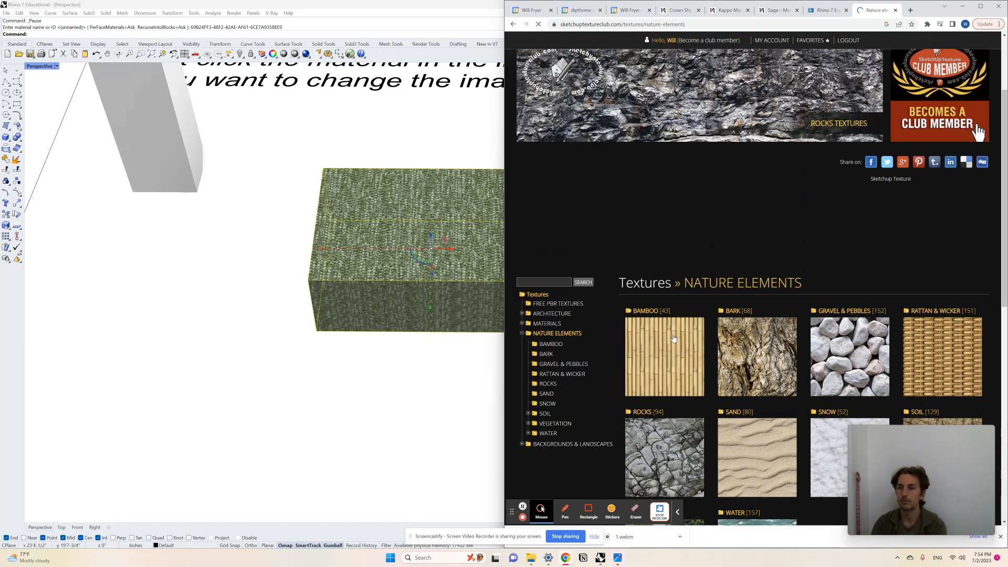
scroll(677, 340, down, 2)
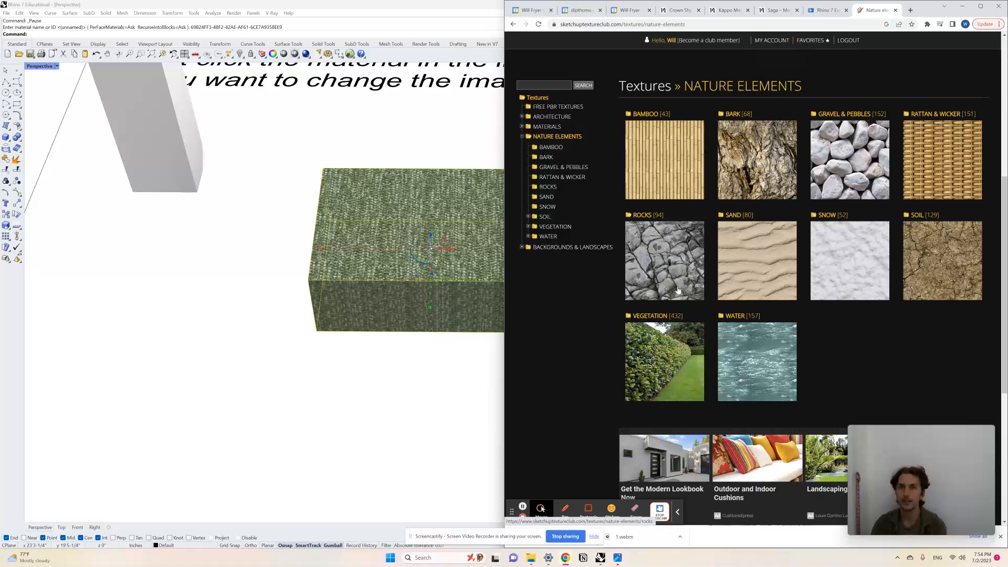
- Return to Rhino and review the "Applying Materials" exercises and the "Column of Intentions" section below them
click(447, 385)
scroll(520, 298, down, 5)
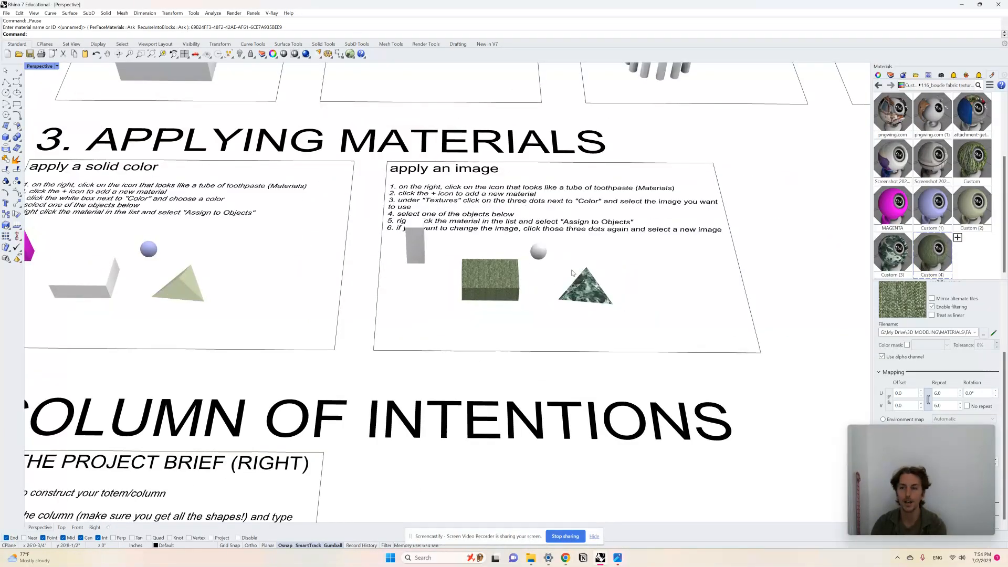
scroll(575, 298, up, 1)
scroll(574, 298, up, 1)
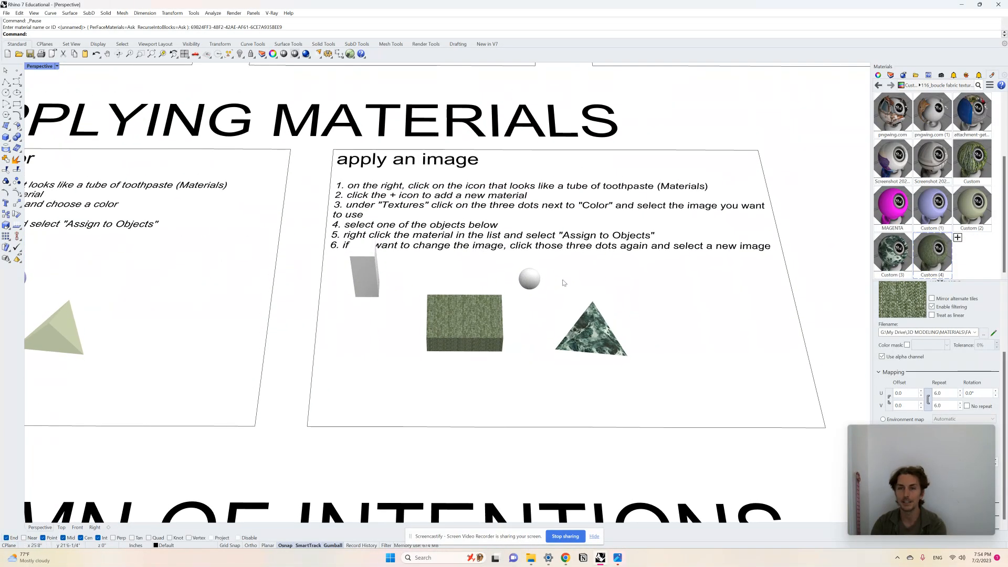
scroll(563, 283, down, 2)
scroll(577, 301, up, 1)
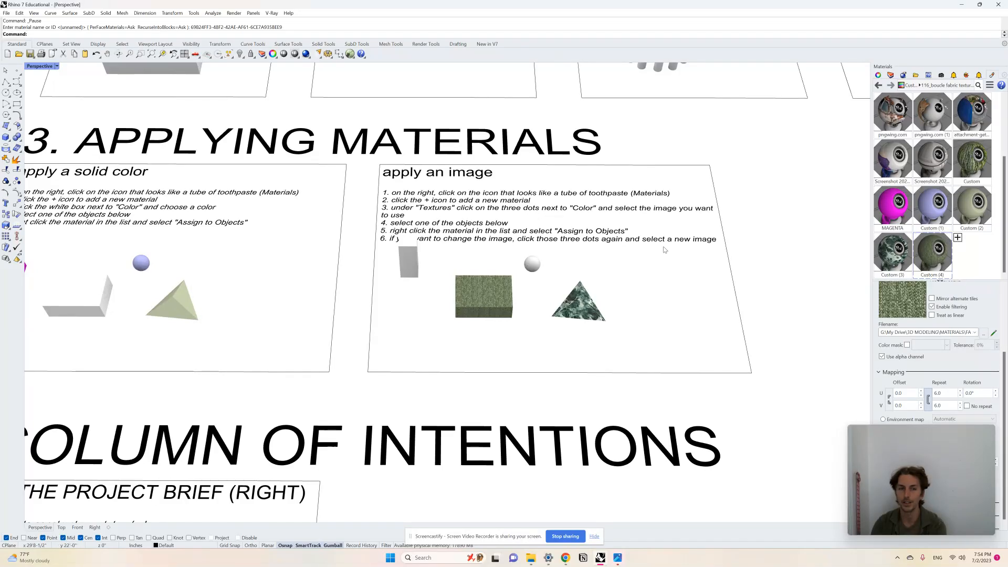
scroll(683, 229, down, 2)
mouse_move(922, 512)
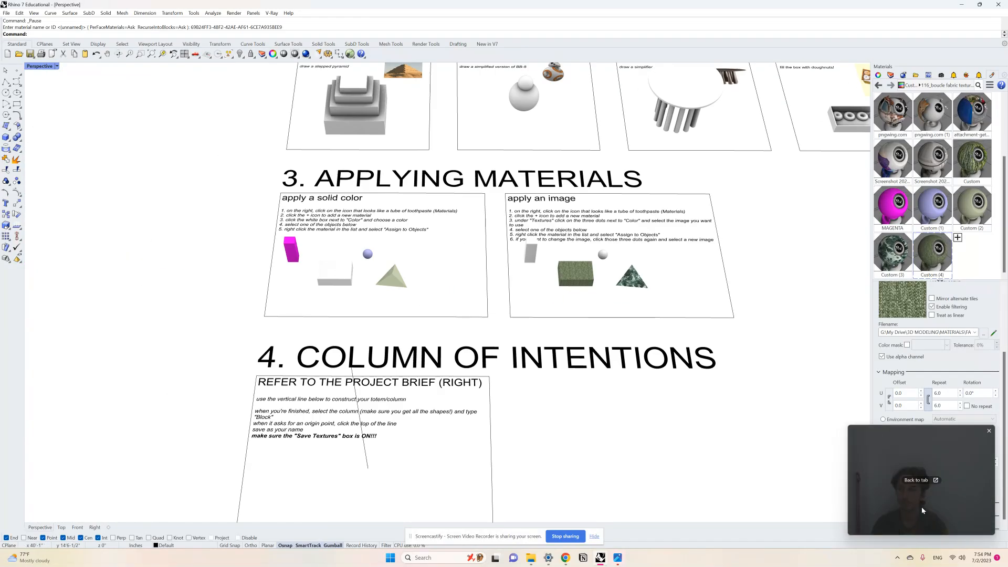
mouse_move(571, 562)
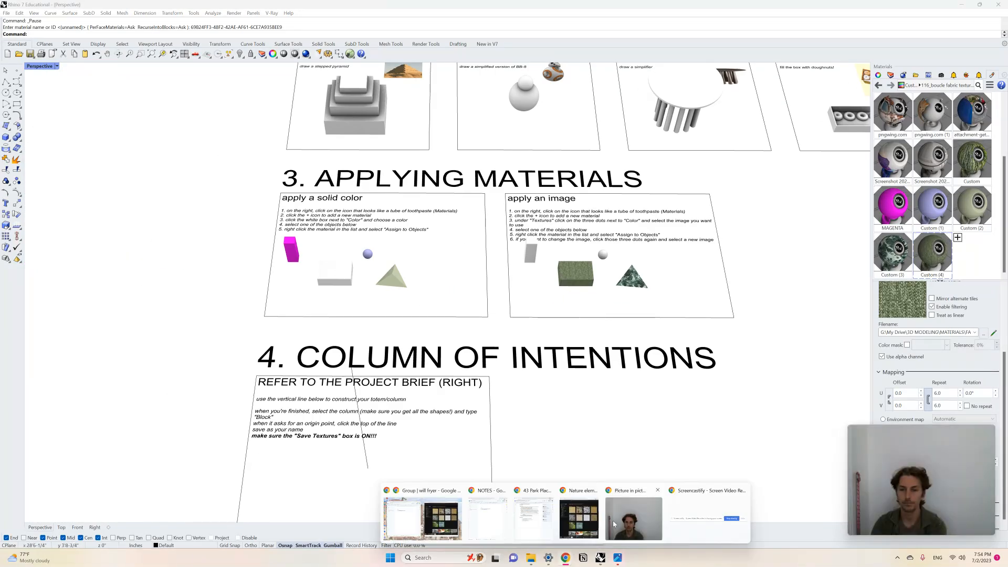